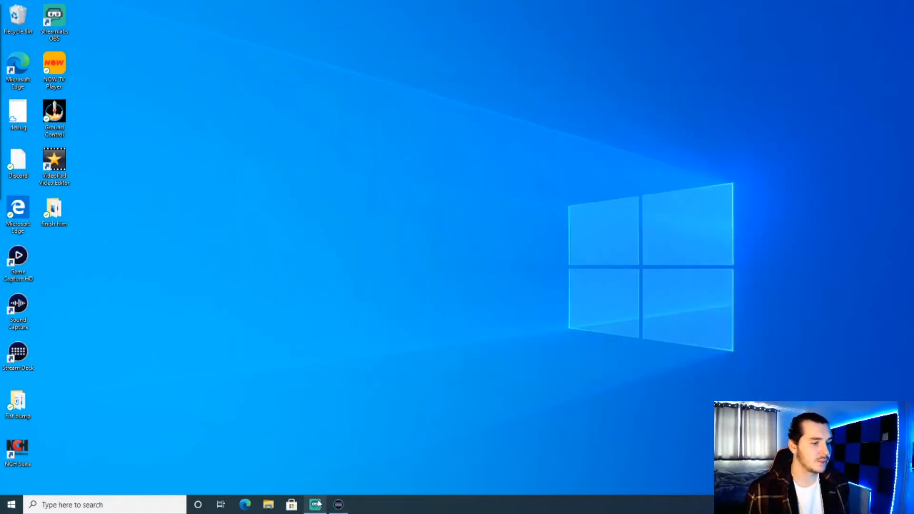
Switch to Streamlabs OBS and add a new Image source named "Finish him image" to the Desktop scene.
{"action": "mouse_move", "coordinate": [315, 503]}
{"action": "left_click", "coordinate": [331, 476]}
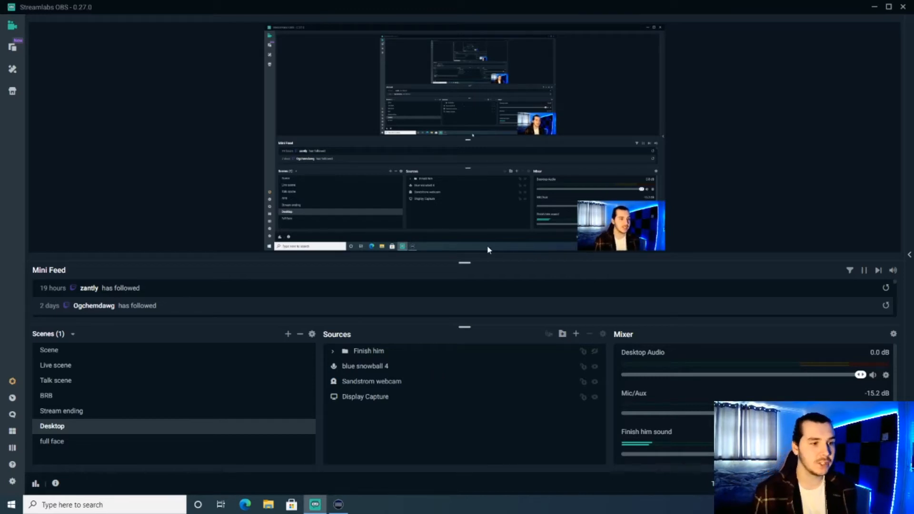
{"action": "left_click", "coordinate": [577, 334]}
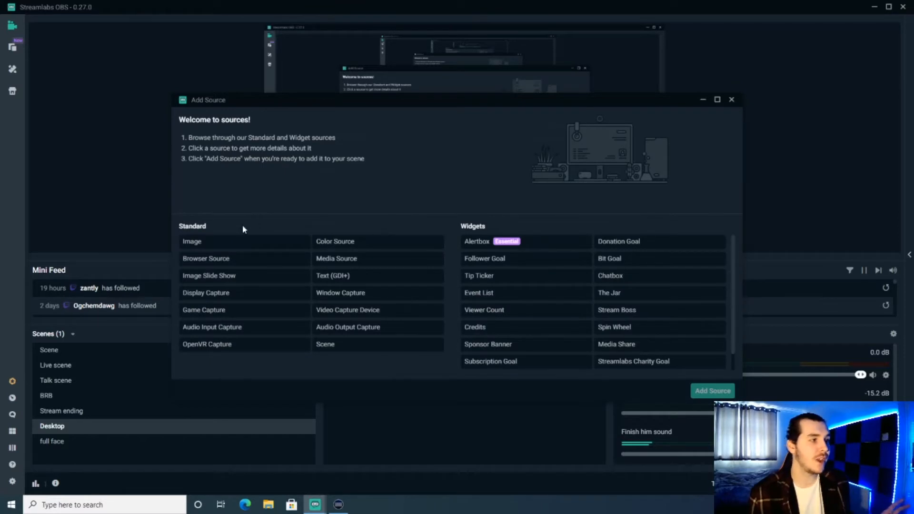
{"action": "left_click", "coordinate": [230, 245]}
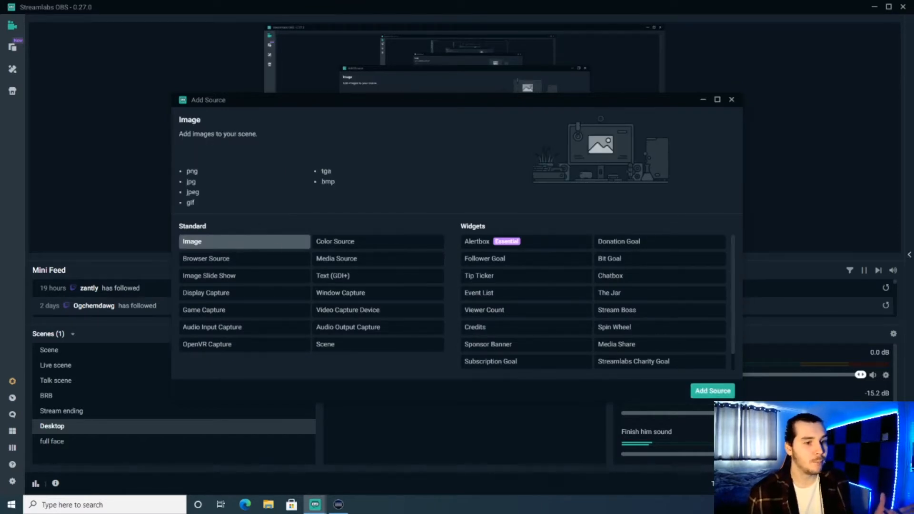
{"action": "left_click", "coordinate": [696, 393]}
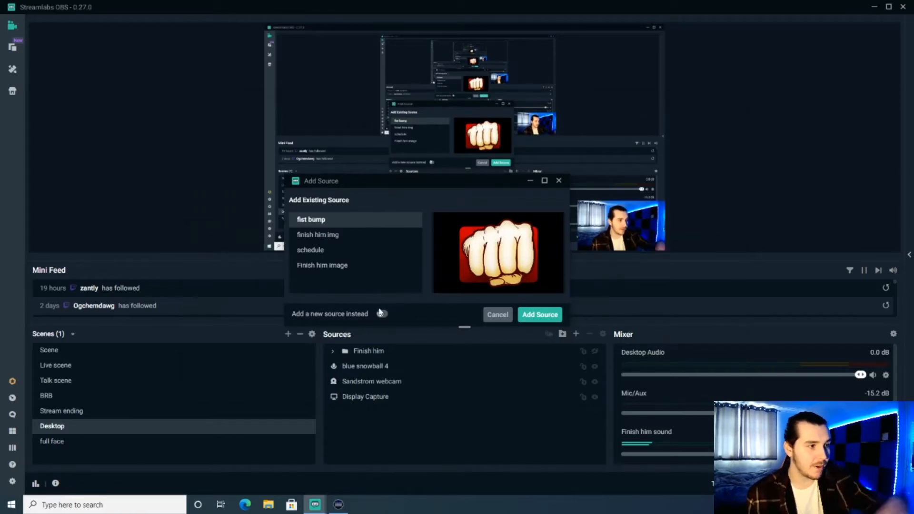
{"action": "left_click", "coordinate": [380, 314]}
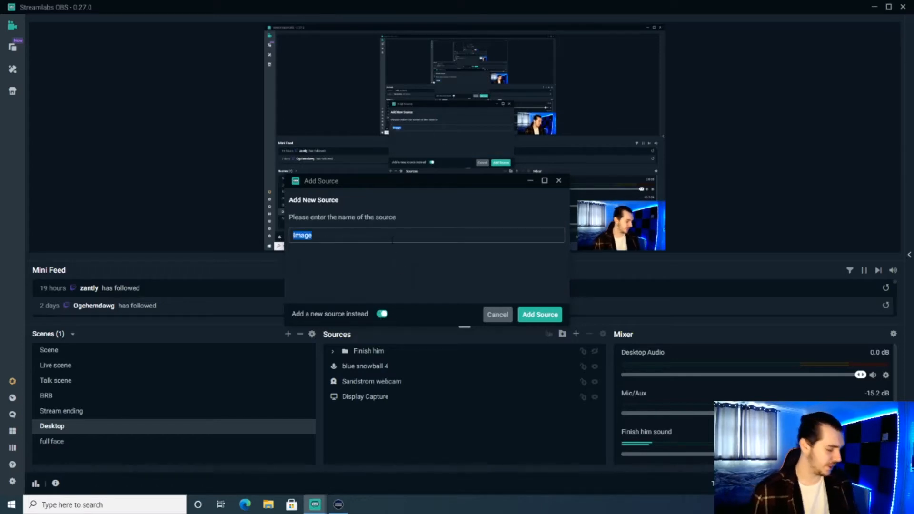
{"action": "type", "text": "Finish him i"}
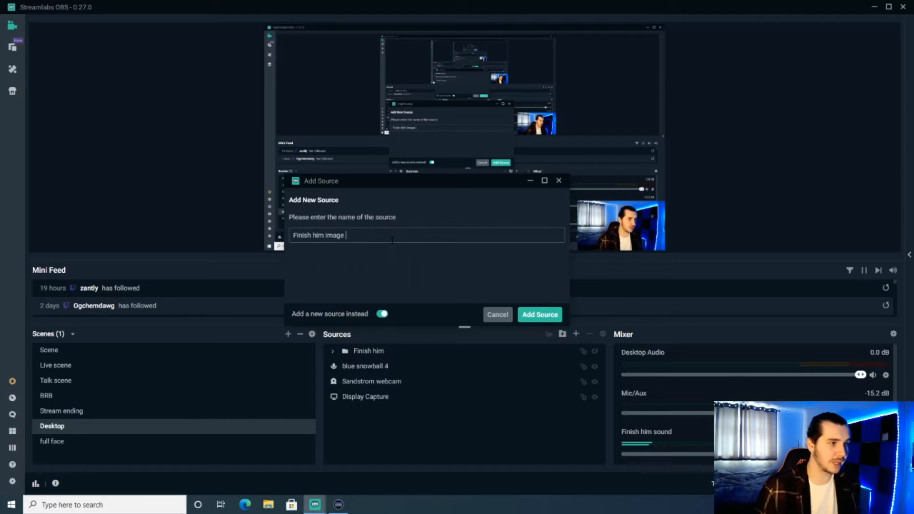
{"action": "left_click", "coordinate": [538, 316]}
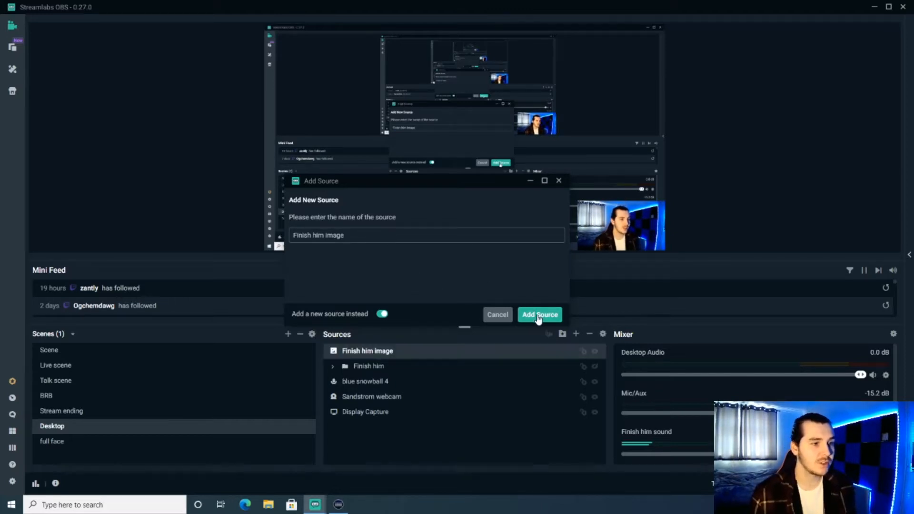
Load finish-him-png-5-png-image-finish-him-png-300_300 from the finish him folder as the new source's image file.
{"action": "left_click", "coordinate": [576, 182]}
{"action": "left_click", "coordinate": [545, 222]}
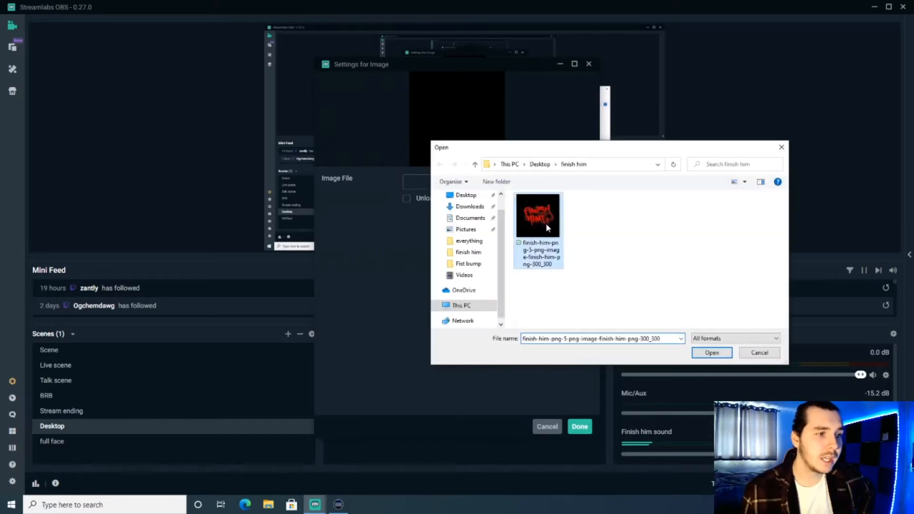
{"action": "left_click", "coordinate": [694, 353]}
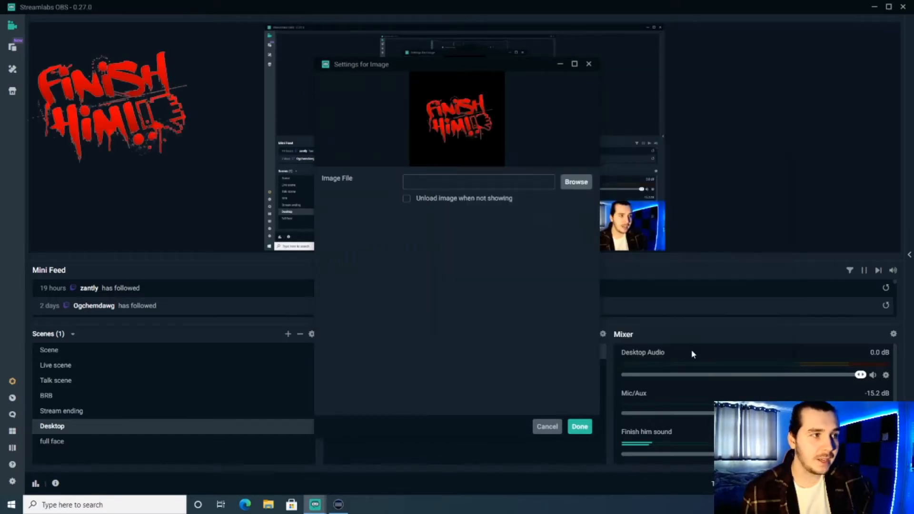
{"action": "left_click", "coordinate": [573, 426]}
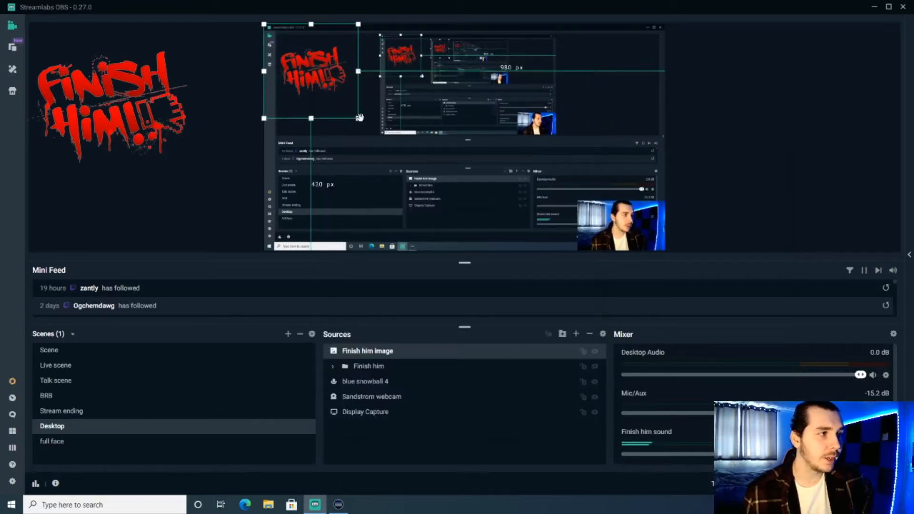
Enlarge the Finish him image to nearly the full canvas height, move it near the centre, and hide the source.
{"action": "left_click_drag", "start_coordinate": [358, 118], "coordinate": [454, 178]}
{"action": "left_click_drag", "start_coordinate": [402, 144], "coordinate": [502, 151]}
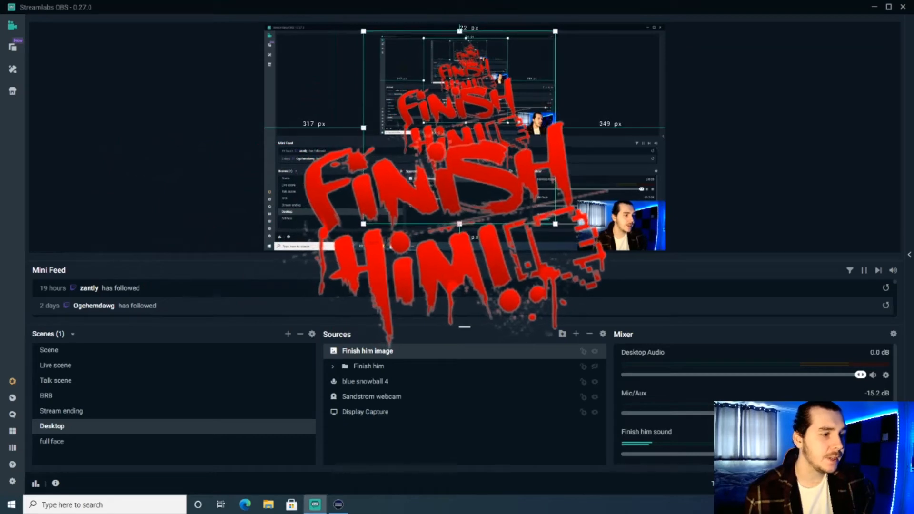
{"action": "left_click", "coordinate": [595, 353]}
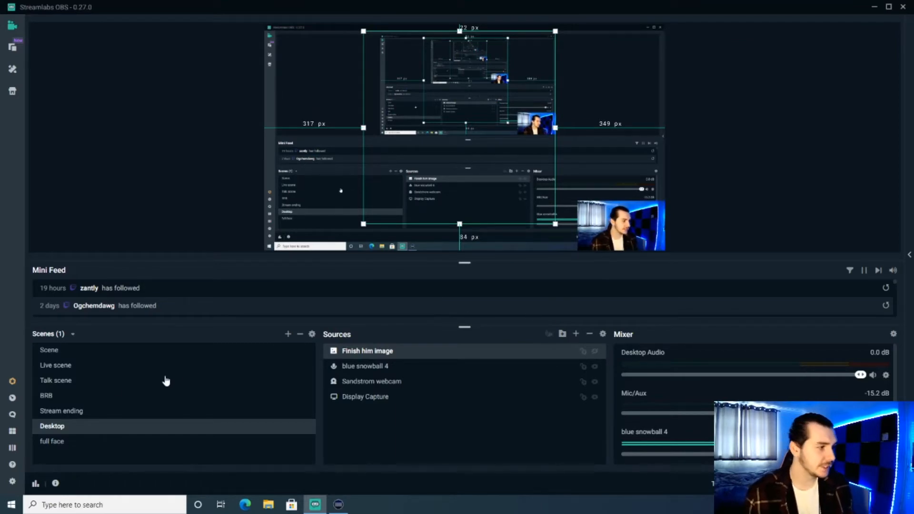
Add a new Media Source named "finish him sound" to the Desktop scene.
{"action": "left_click", "coordinate": [576, 334]}
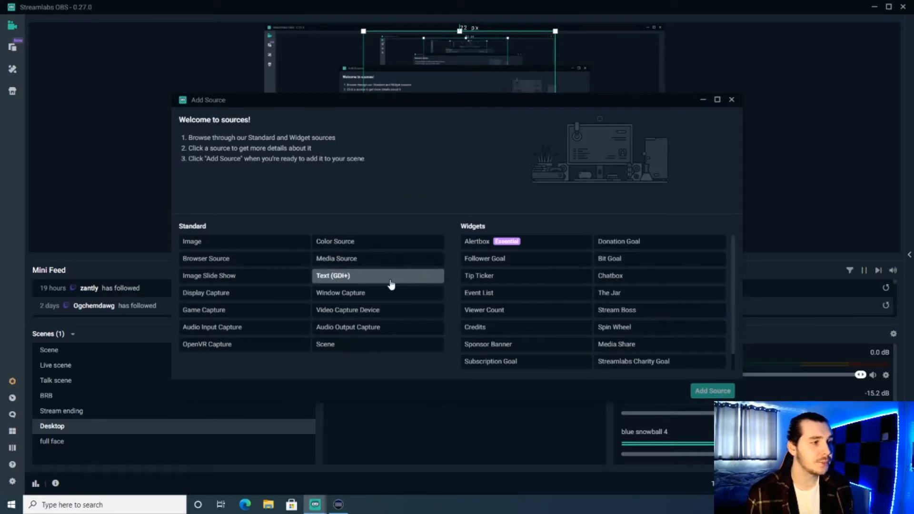
{"action": "left_click", "coordinate": [376, 264]}
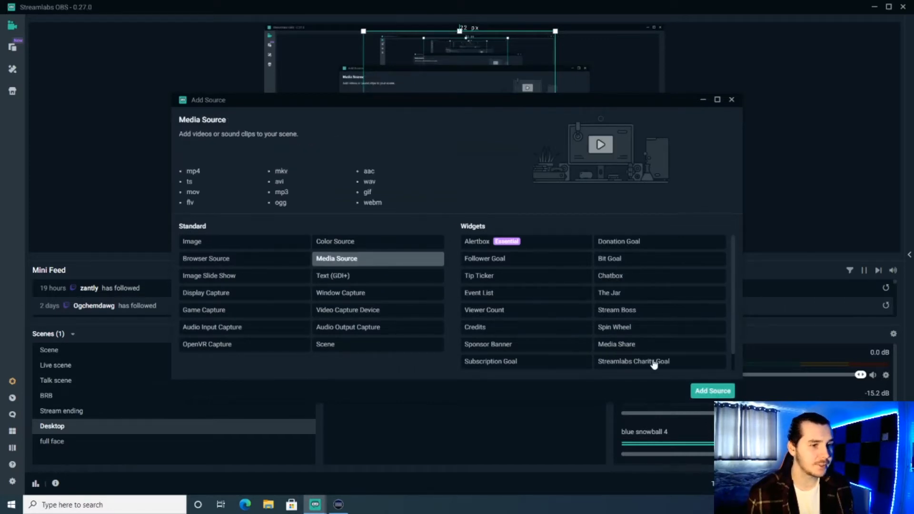
{"action": "left_click", "coordinate": [696, 391]}
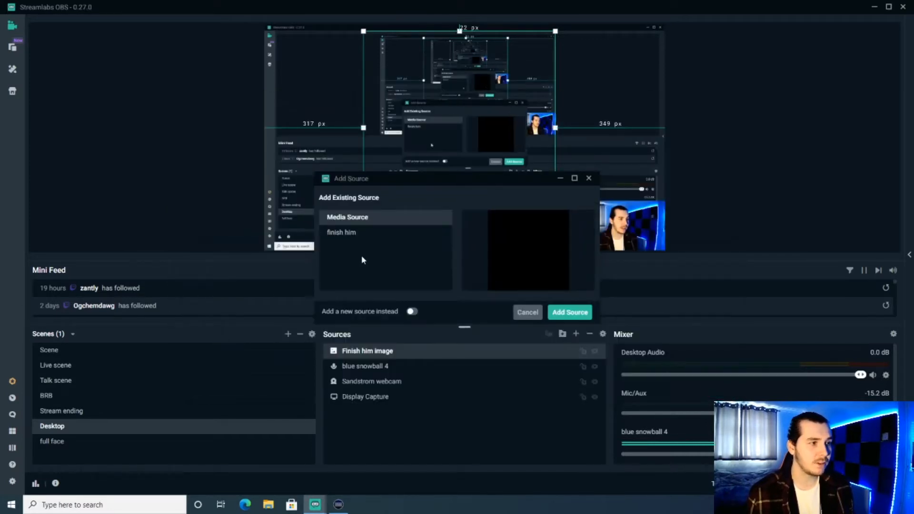
{"action": "left_click", "coordinate": [412, 312]}
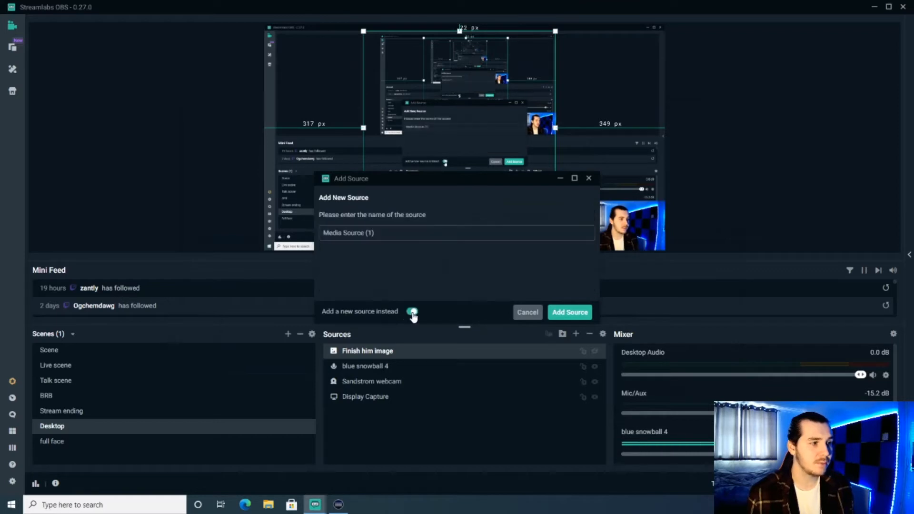
{"action": "key", "text": "ctrl+a"}
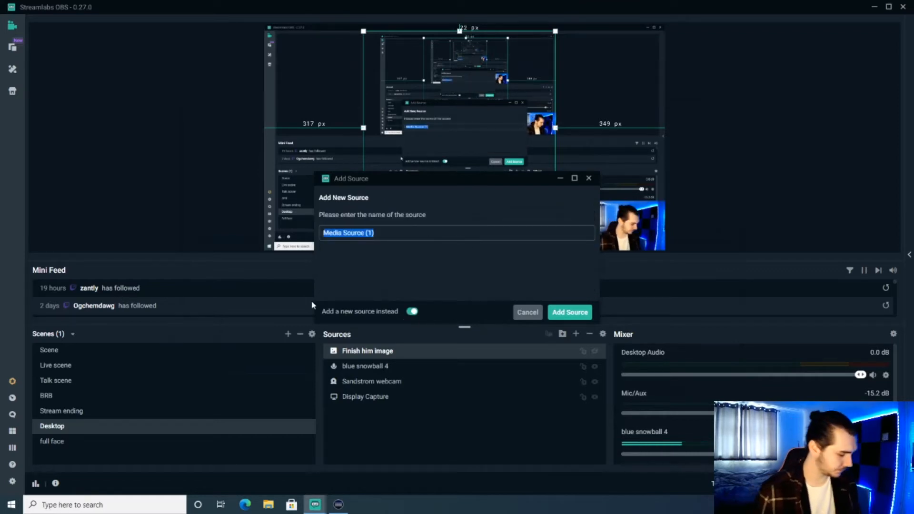
{"action": "type", "text": "fi"}
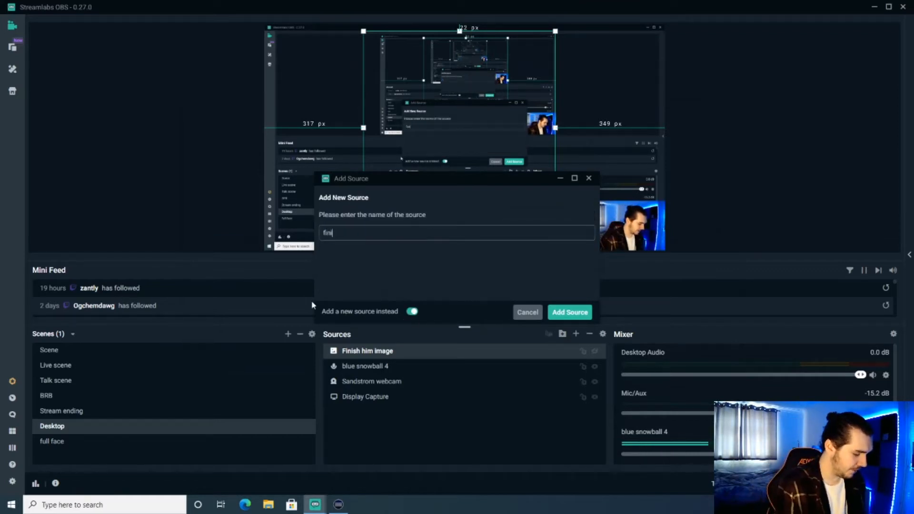
{"action": "type", "text": "nish him sound"}
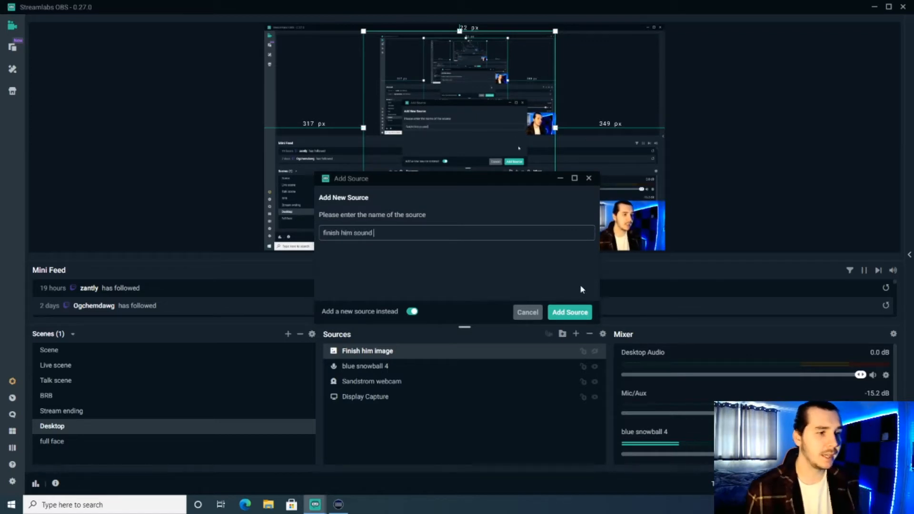
{"action": "left_click", "coordinate": [574, 311]}
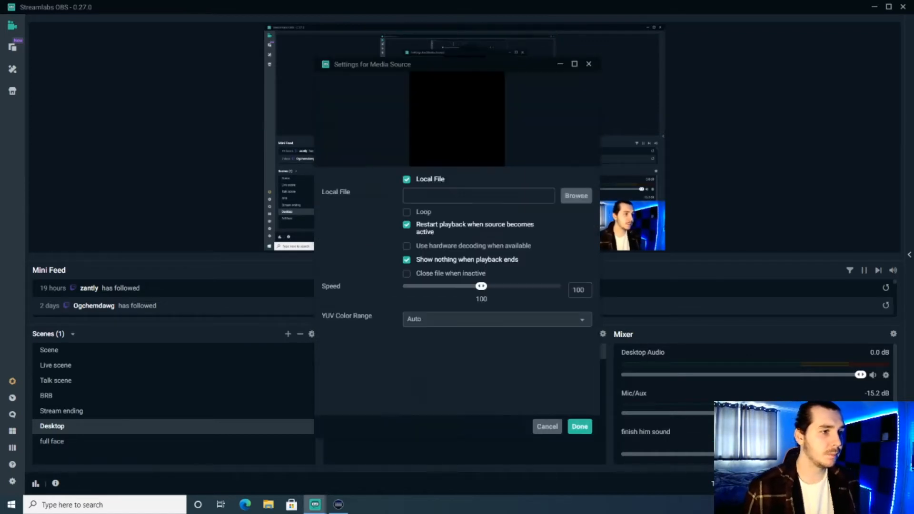
Load the finish-him file from the Desktop's finish him folder into the sound source, keeping its other settings.
{"action": "left_click", "coordinate": [573, 197]}
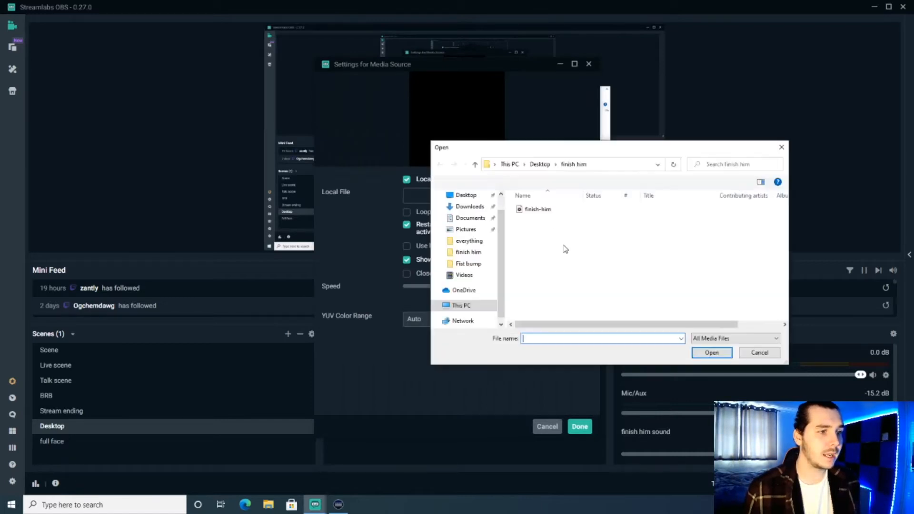
{"action": "left_click", "coordinate": [547, 211]}
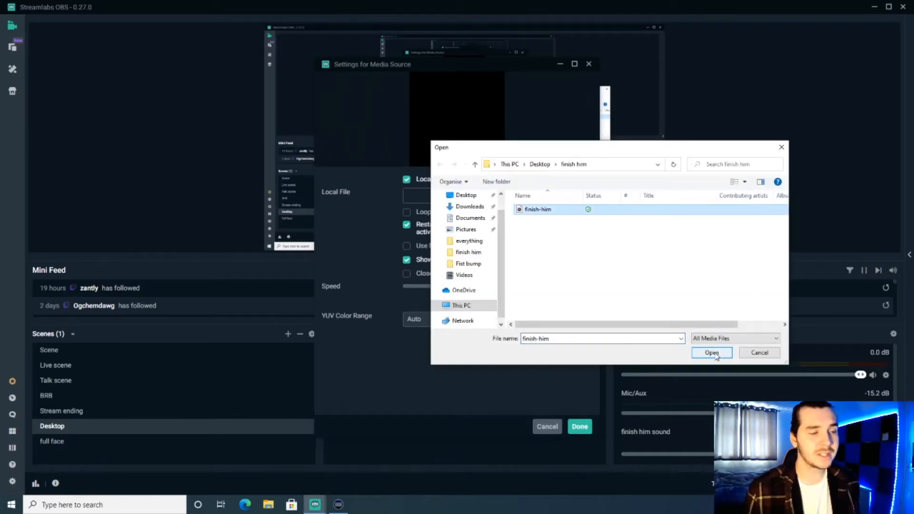
{"action": "left_click", "coordinate": [465, 196]}
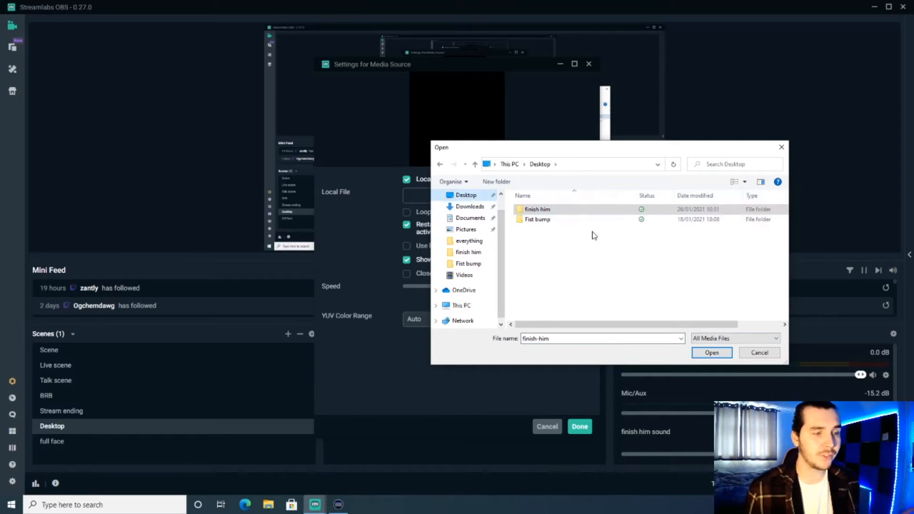
{"action": "double_click", "coordinate": [577, 209]}
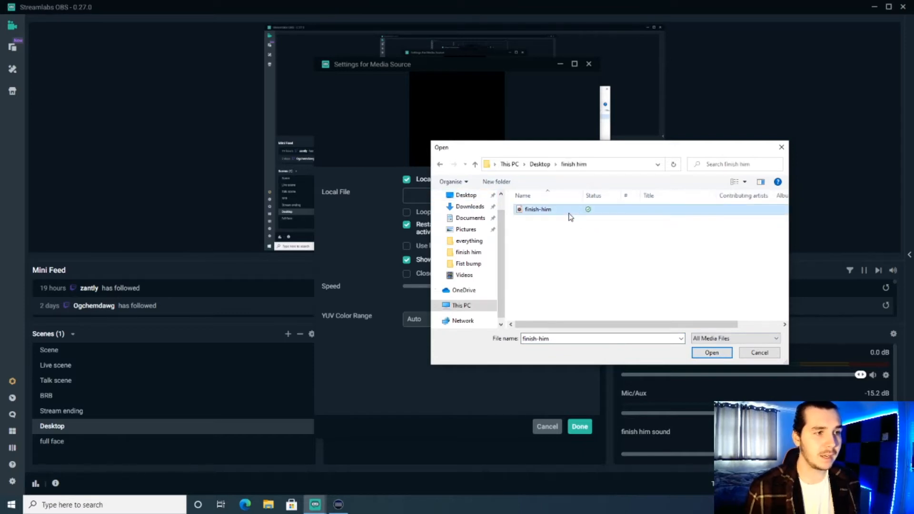
{"action": "double_click", "coordinate": [571, 215]}
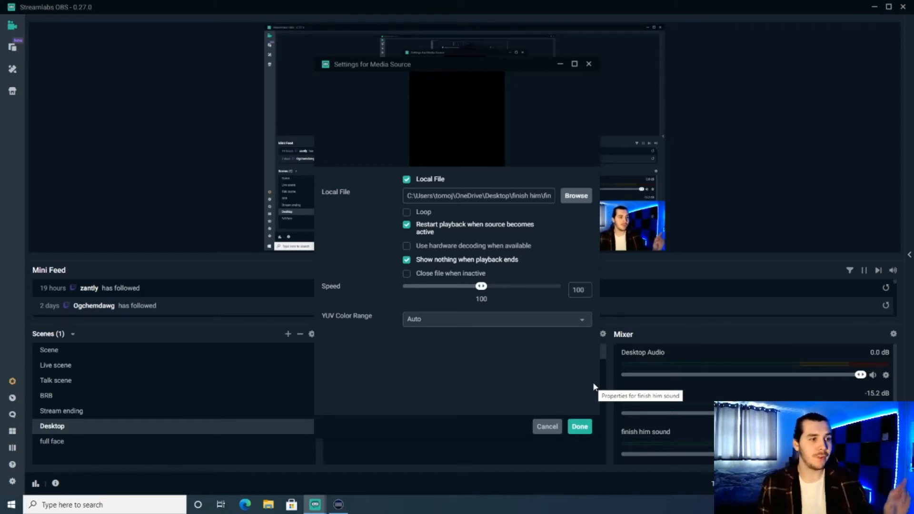
{"action": "left_click", "coordinate": [580, 427]}
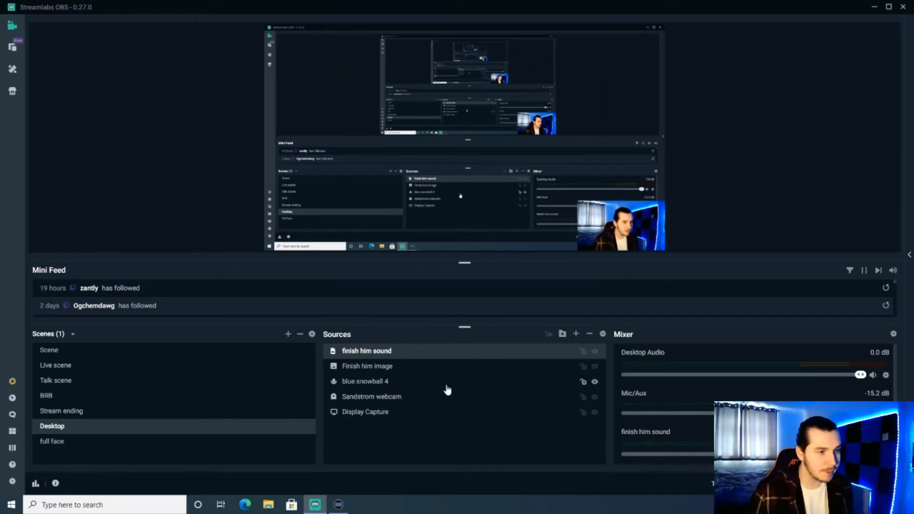
{"action": "left_click", "coordinate": [427, 370]}
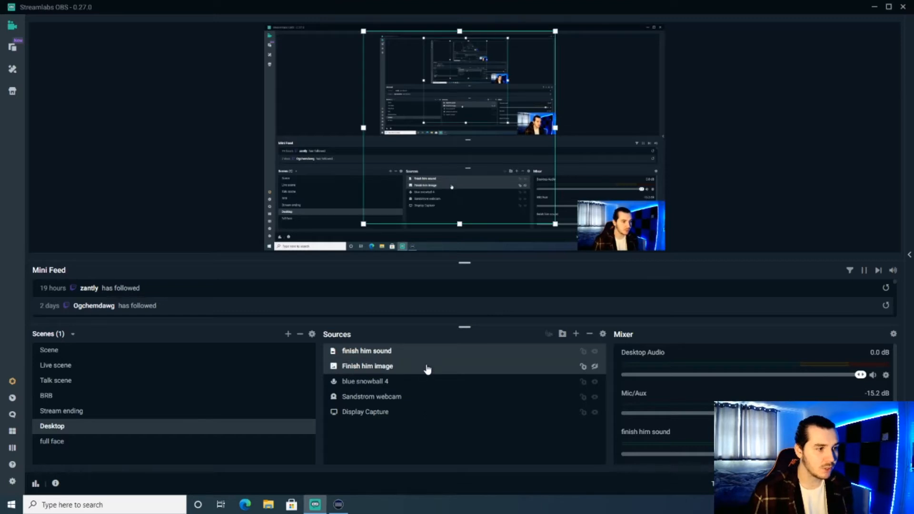
{"action": "left_click", "coordinate": [854, 157]}
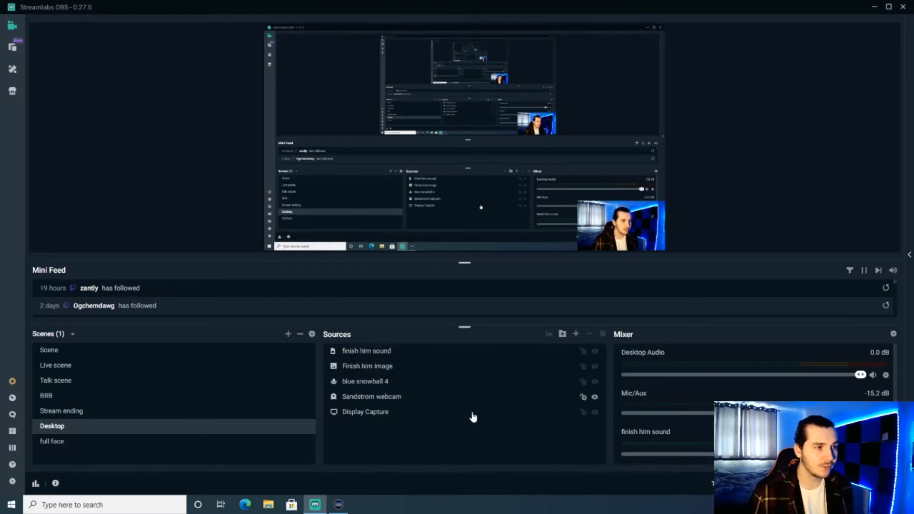
{"action": "left_click", "coordinate": [404, 352]}
{"action": "left_click", "coordinate": [401, 367], "text": "ctrl"}
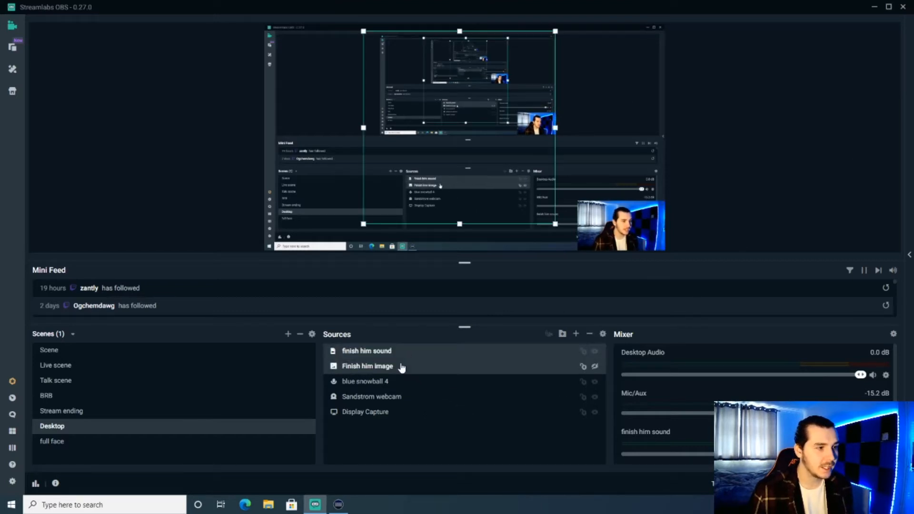
{"action": "right_click", "coordinate": [401, 367]}
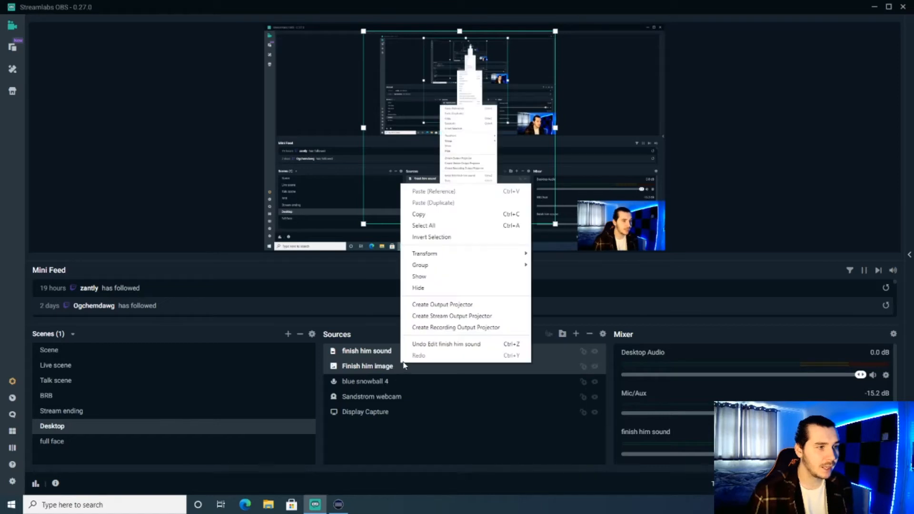
{"action": "mouse_move", "coordinate": [483, 263]}
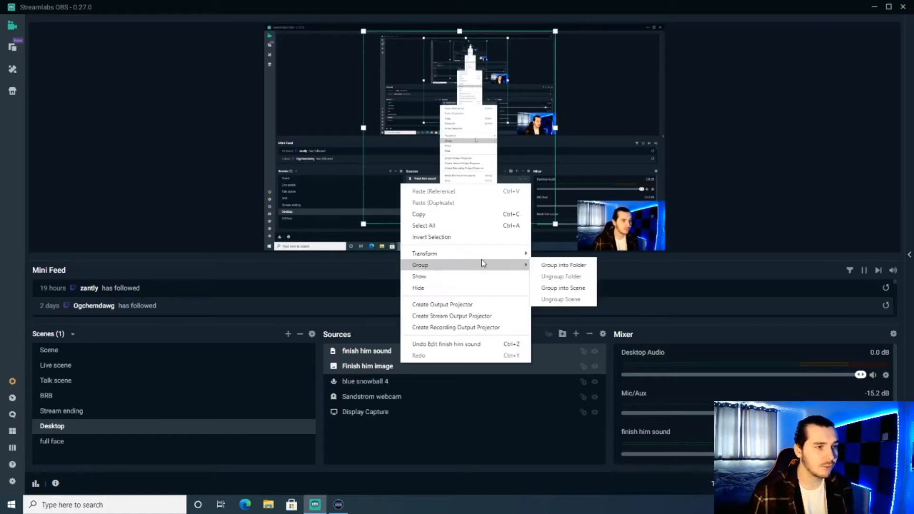
{"action": "left_click", "coordinate": [545, 265]}
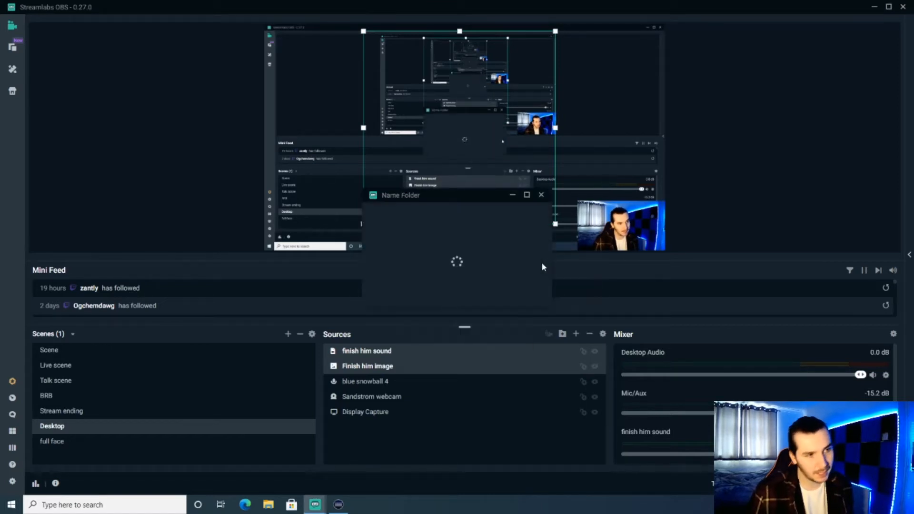
{"action": "left_click", "coordinate": [541, 196]}
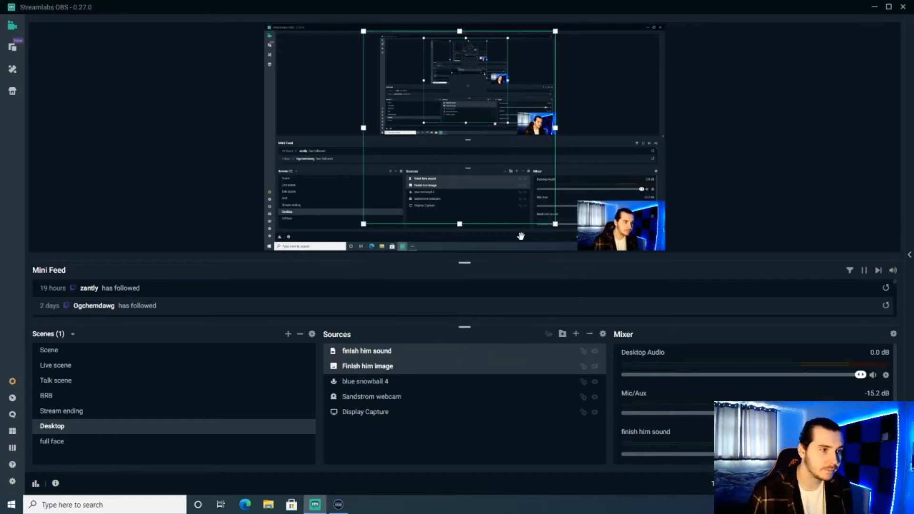
{"action": "left_click", "coordinate": [704, 190]}
Group the finish him sound and Finish him image sources into a folder named "finish him", and hide that folder.
{"action": "left_click", "coordinate": [393, 366]}
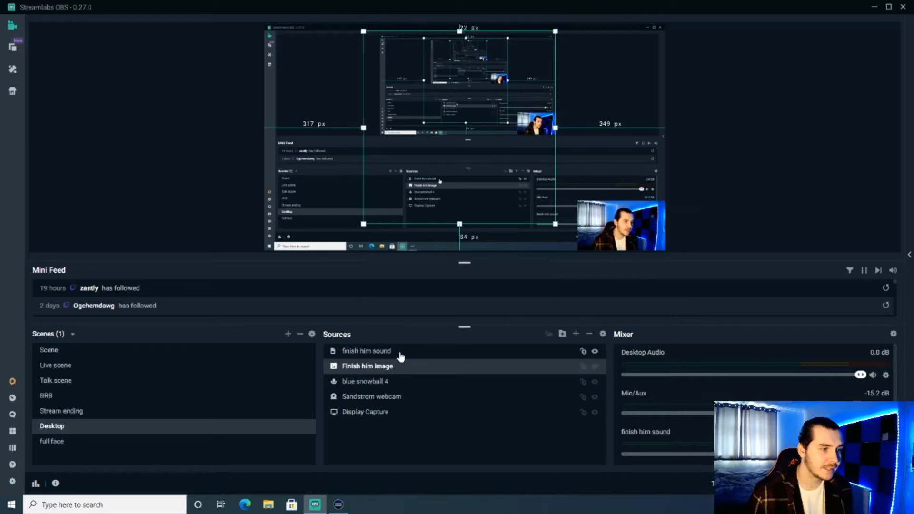
{"action": "left_click", "coordinate": [400, 356], "text": "ctrl"}
{"action": "right_click", "coordinate": [400, 353]}
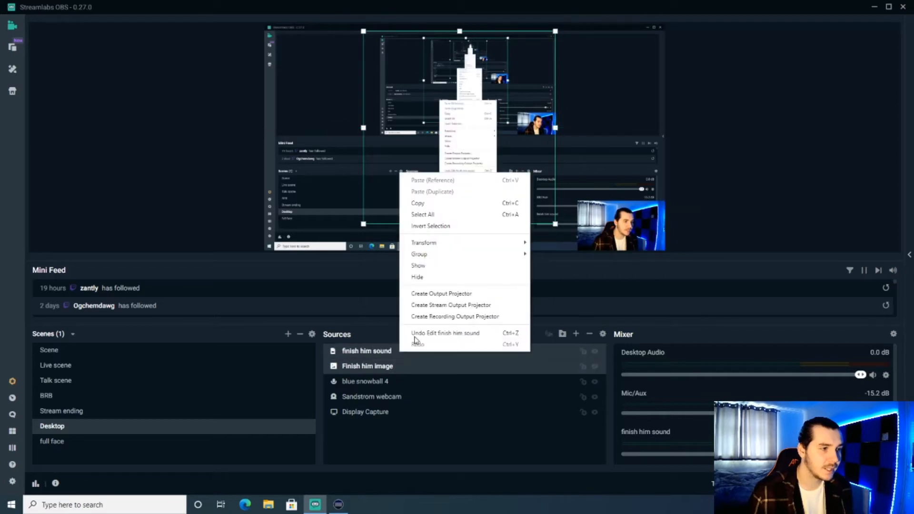
{"action": "mouse_move", "coordinate": [503, 255]}
{"action": "left_click", "coordinate": [546, 253]}
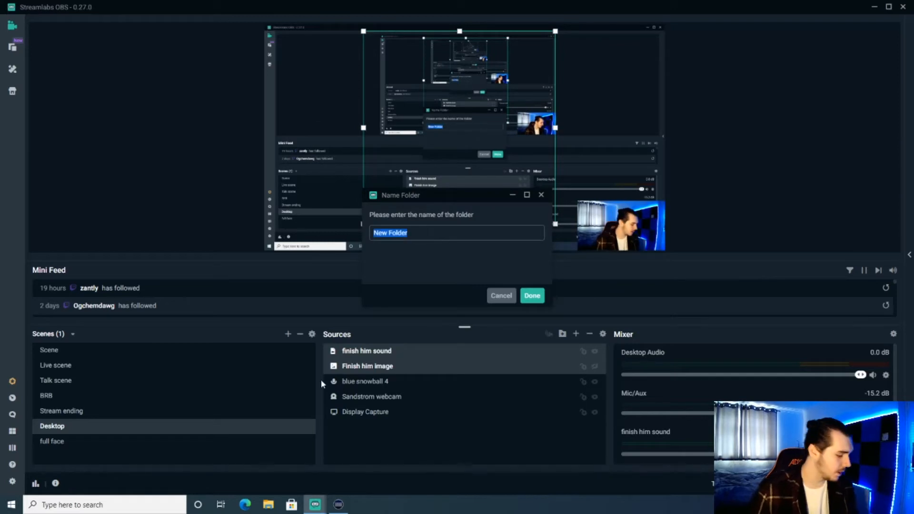
{"action": "type", "text": "finish "}
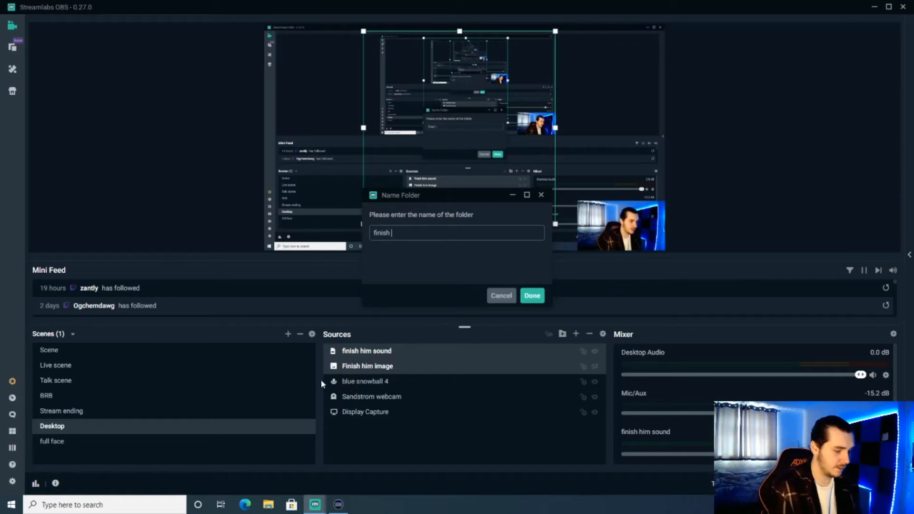
{"action": "type", "text": "hhim"}
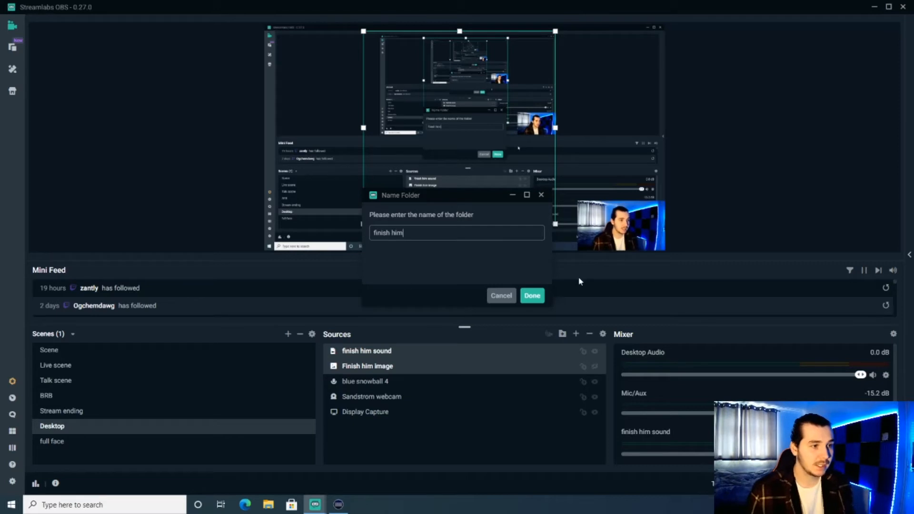
{"action": "left_click", "coordinate": [532, 296]}
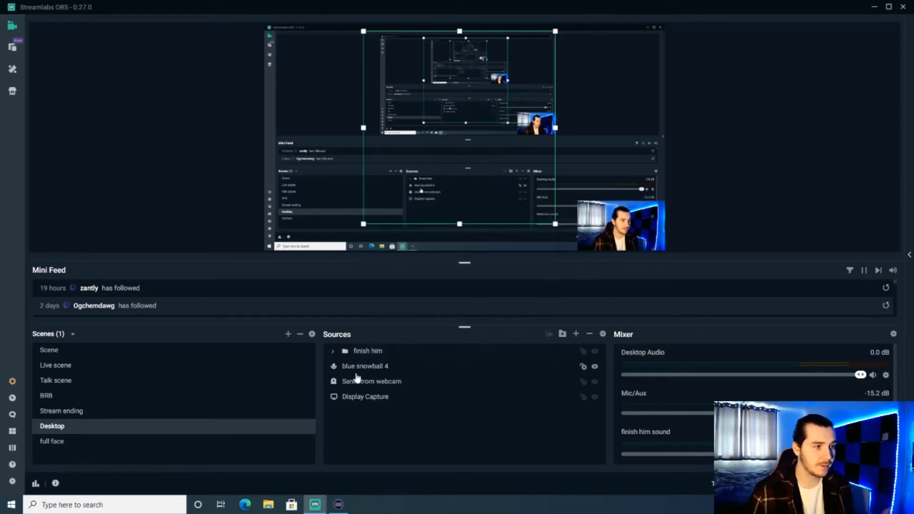
{"action": "left_click", "coordinate": [595, 352]}
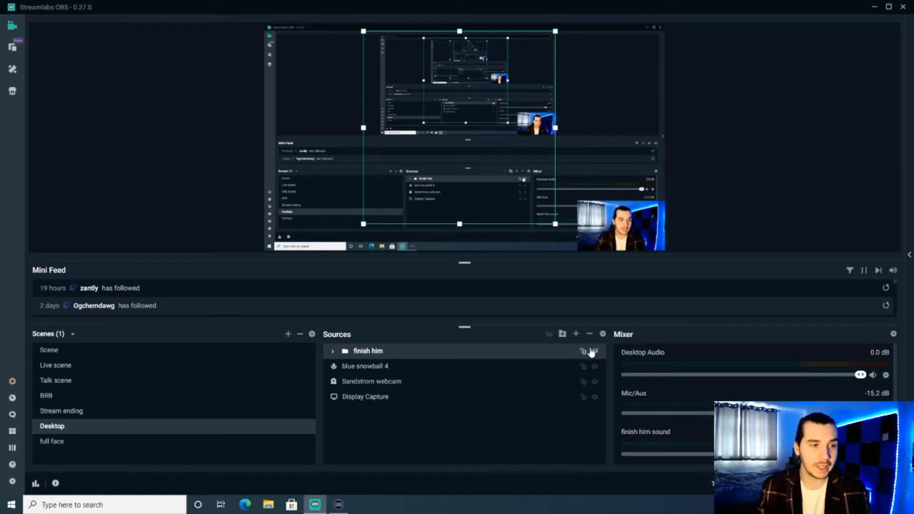
{"action": "left_click", "coordinate": [745, 147]}
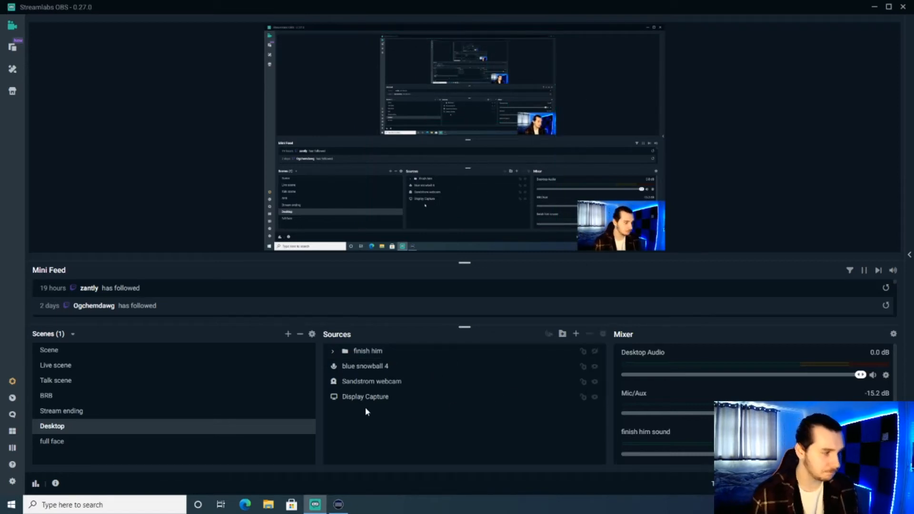
In the hotkey settings for the Desktop scene, assign Ctrl+Alt+] to both showing and hiding the finish him sound.
{"action": "left_click", "coordinate": [12, 482]}
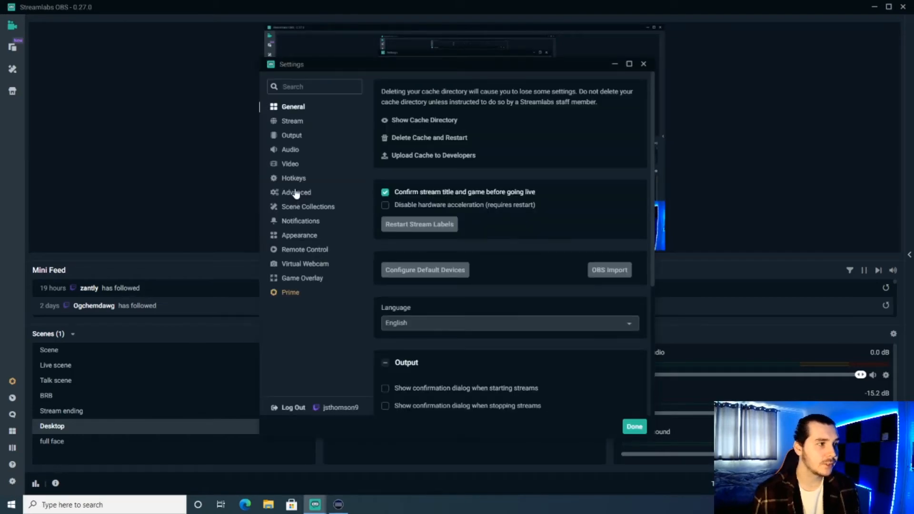
{"action": "left_click", "coordinate": [297, 182]}
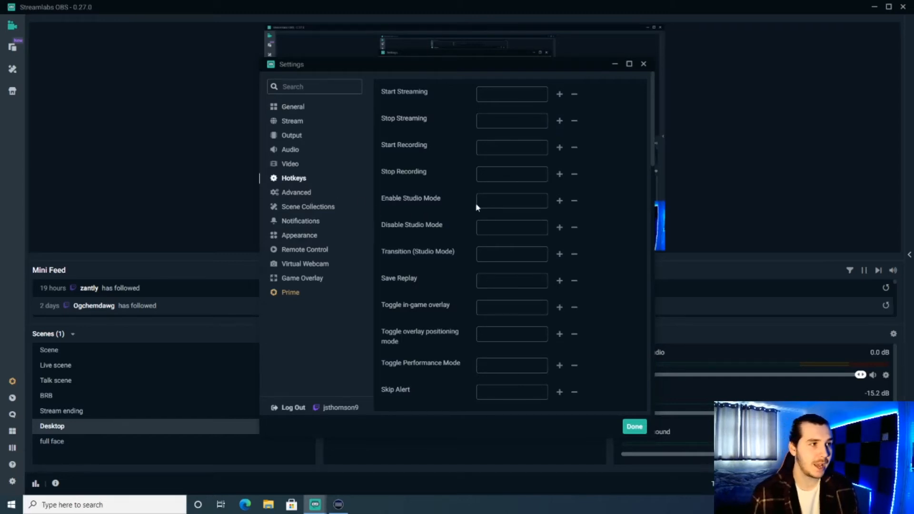
{"action": "scroll", "coordinate": [473, 219], "scroll_direction": "down", "scroll_amount": 10}
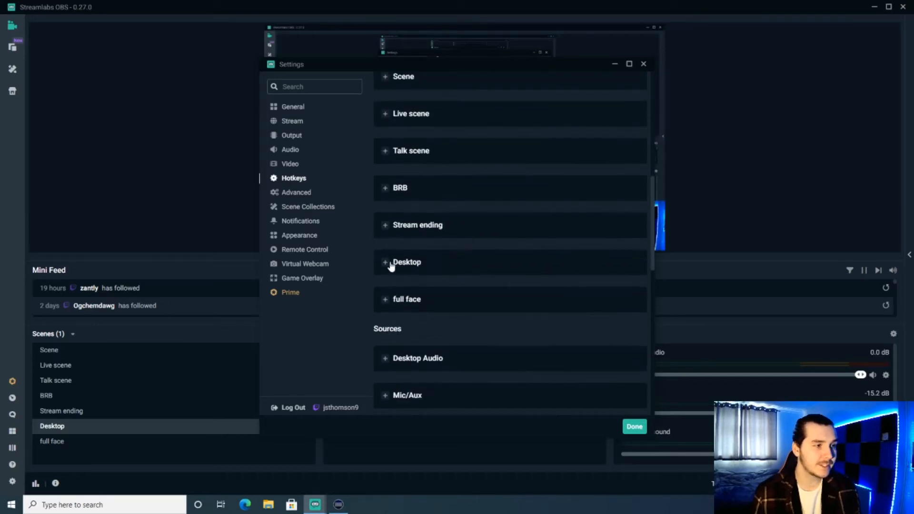
{"action": "left_click", "coordinate": [391, 263]}
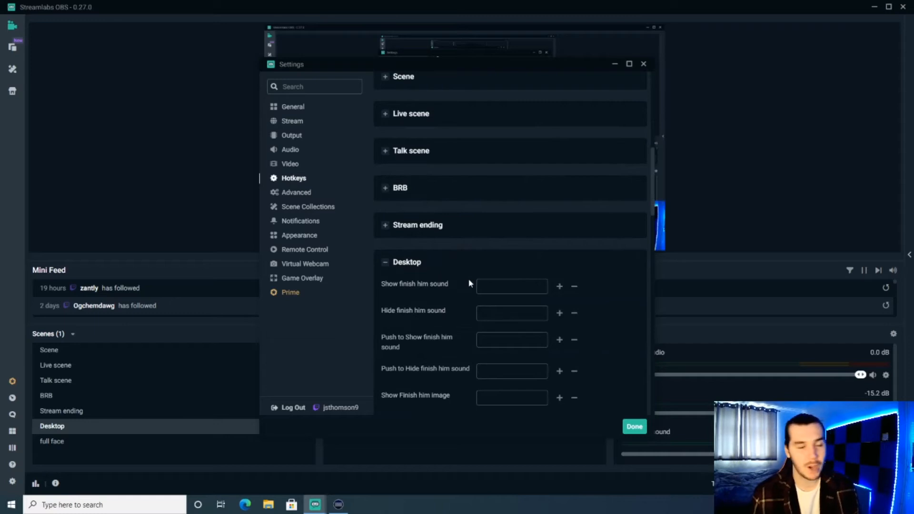
{"action": "scroll", "coordinate": [486, 283], "scroll_direction": "down", "scroll_amount": 1}
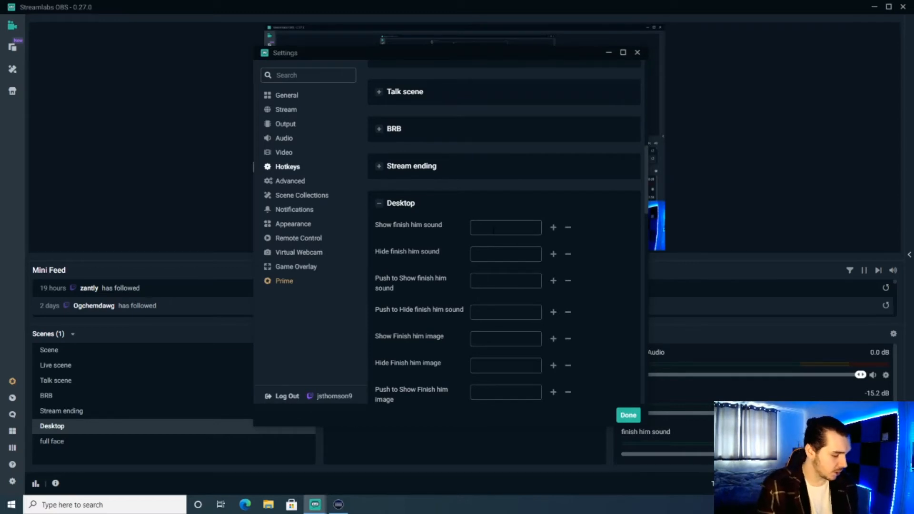
{"action": "key", "text": "ctrl+alt+bracketright"}
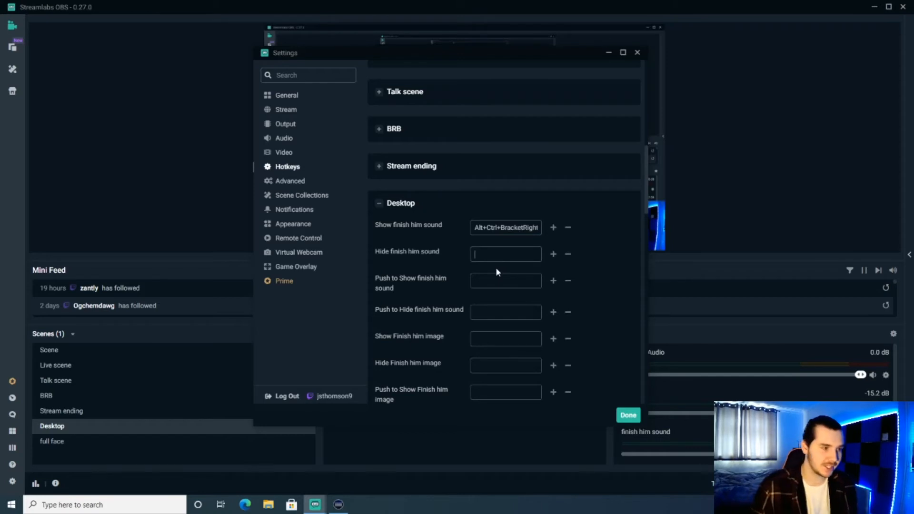
{"action": "key", "text": "ctrl+alt+bracketright"}
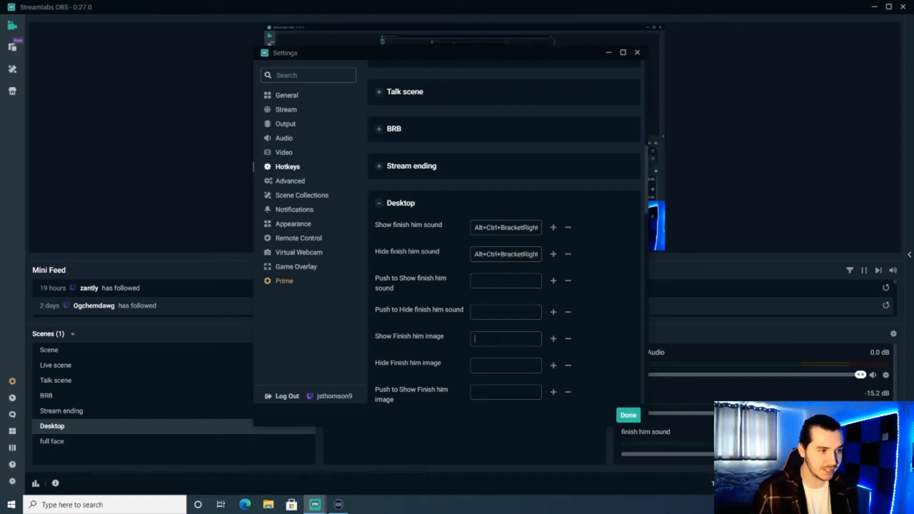
Assign Ctrl+Alt+] to both showing and hiding the Finish him image, save the settings, and trigger the hotkey once as a test.
{"action": "key", "text": "ctrl+alt+bracketright"}
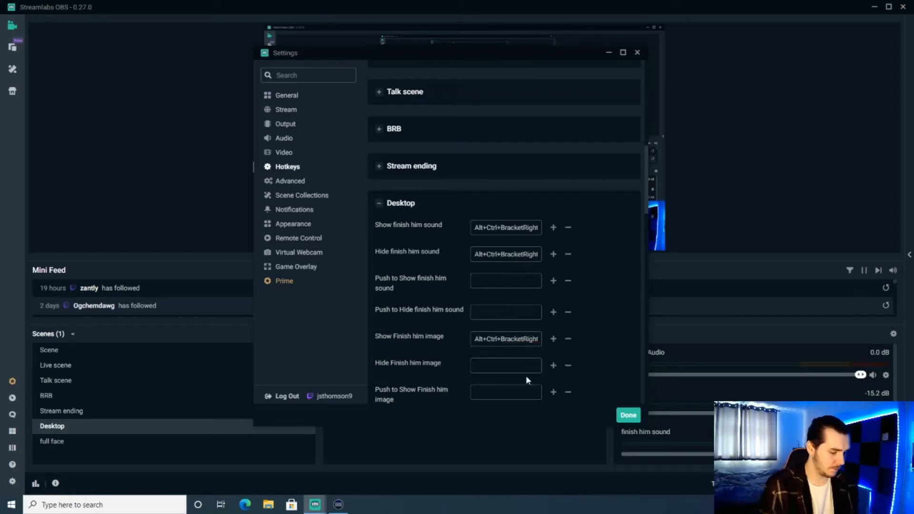
{"action": "key", "text": "ctrl+alt+bracketright"}
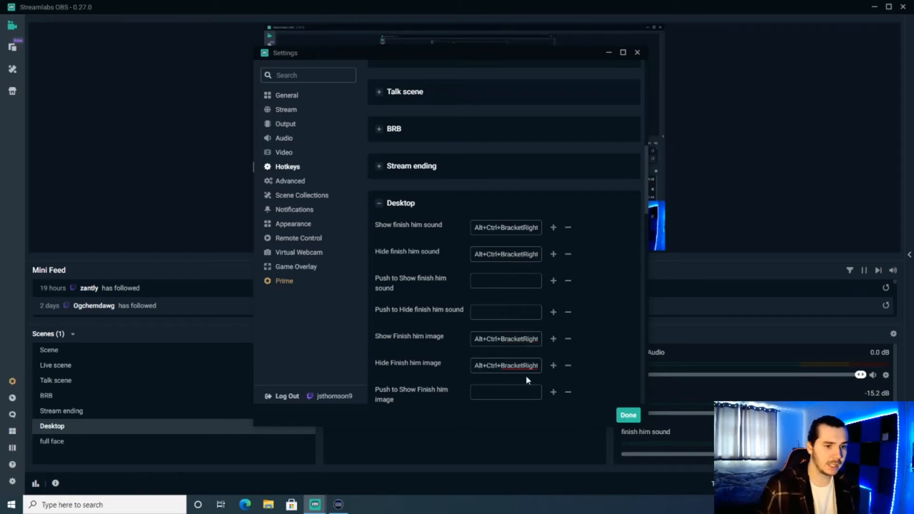
{"action": "left_click", "coordinate": [627, 415]}
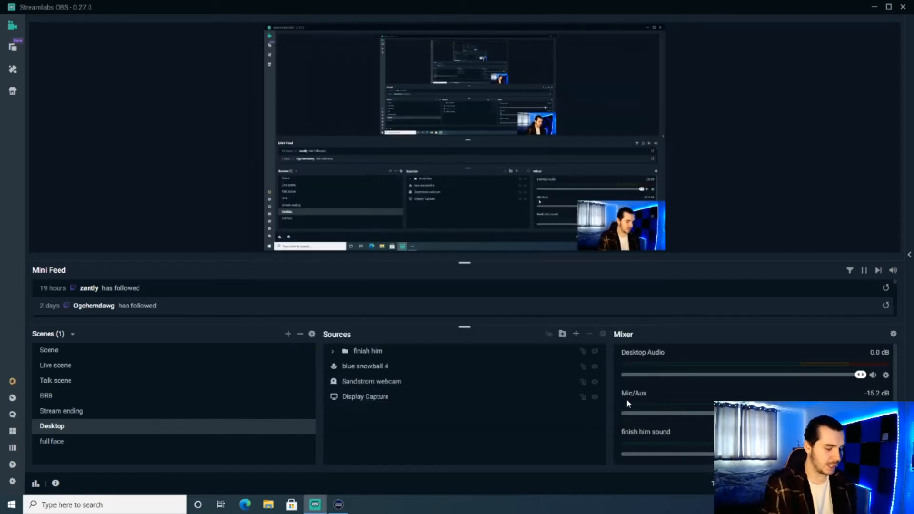
{"action": "key", "text": "ctrl+alt+bracketright"}
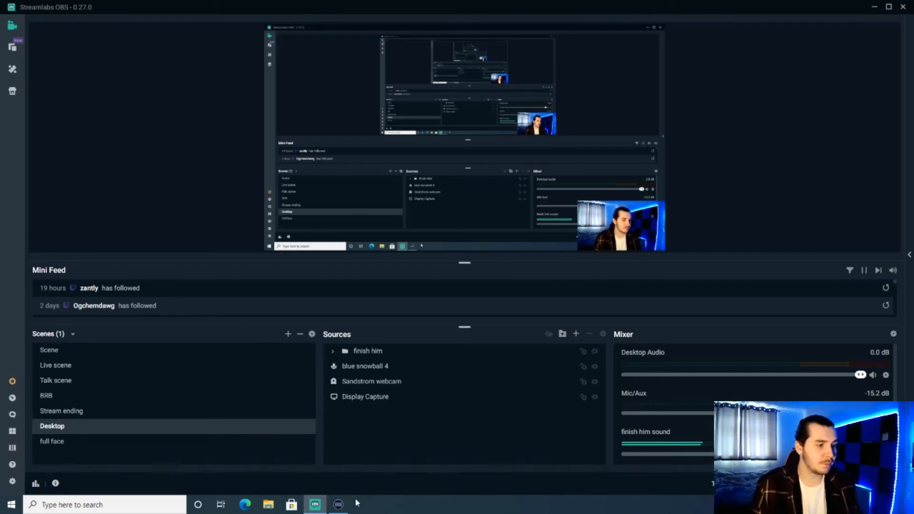
Switch to Stream Deck, create a Multi Action on the fourth key of the second row, and open its action list.
{"action": "left_click", "coordinate": [341, 510]}
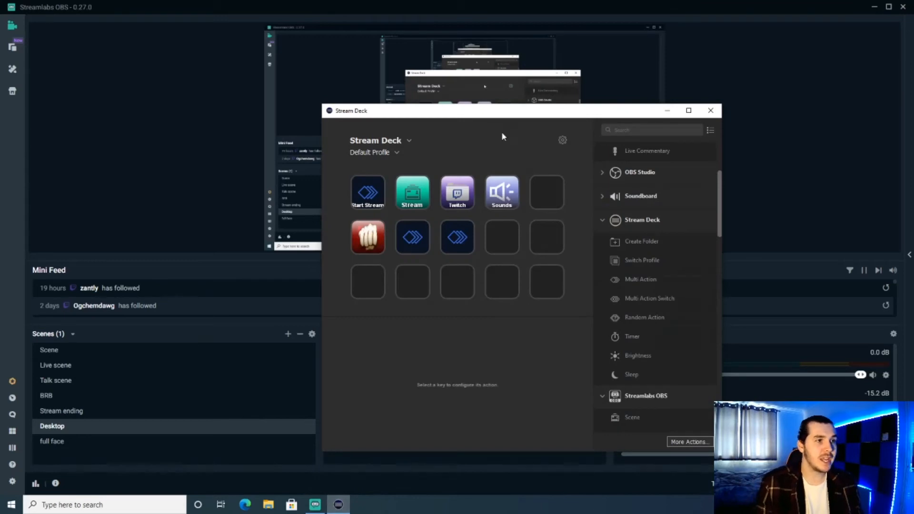
{"action": "left_click_drag", "start_coordinate": [499, 116], "coordinate": [448, 75]}
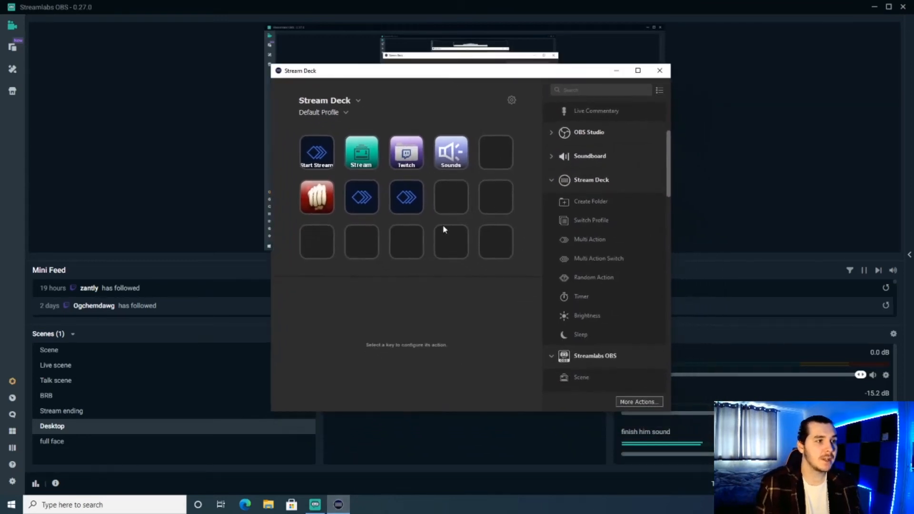
{"action": "left_click", "coordinate": [445, 200]}
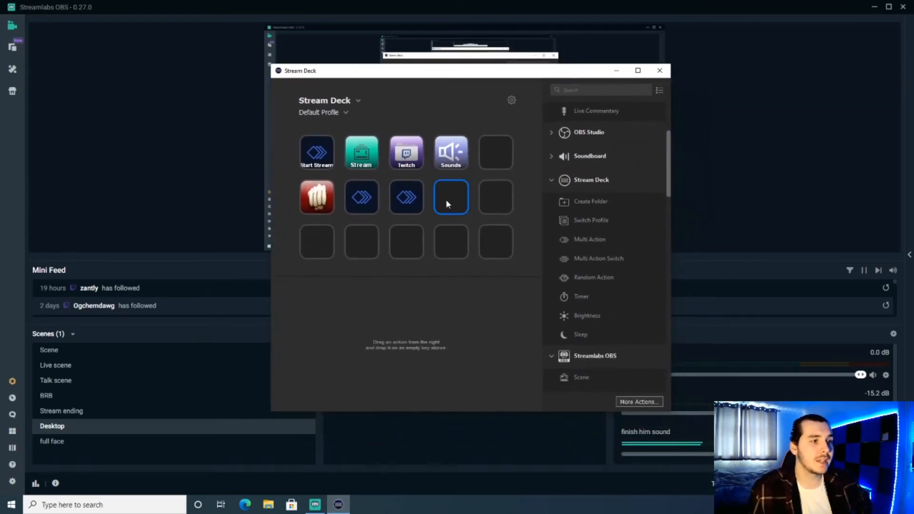
{"action": "right_click", "coordinate": [445, 198]}
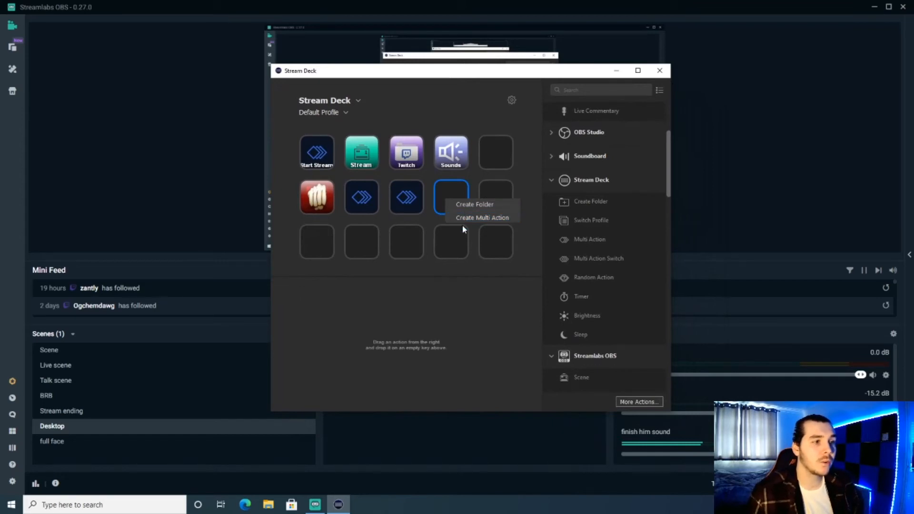
{"action": "left_click", "coordinate": [462, 219]}
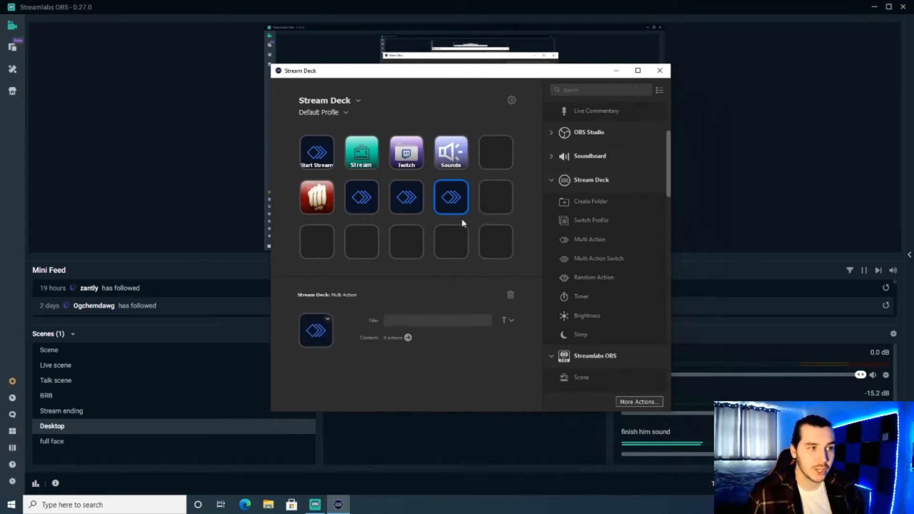
{"action": "left_click", "coordinate": [408, 339]}
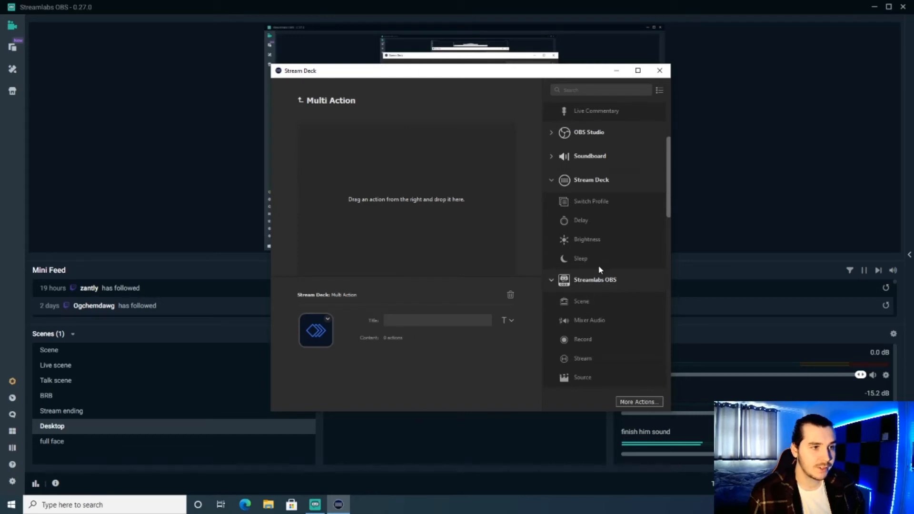
Add two System Hotkey actions to the Multi Action.
{"action": "scroll", "coordinate": [598, 269], "scroll_direction": "down", "scroll_amount": 3}
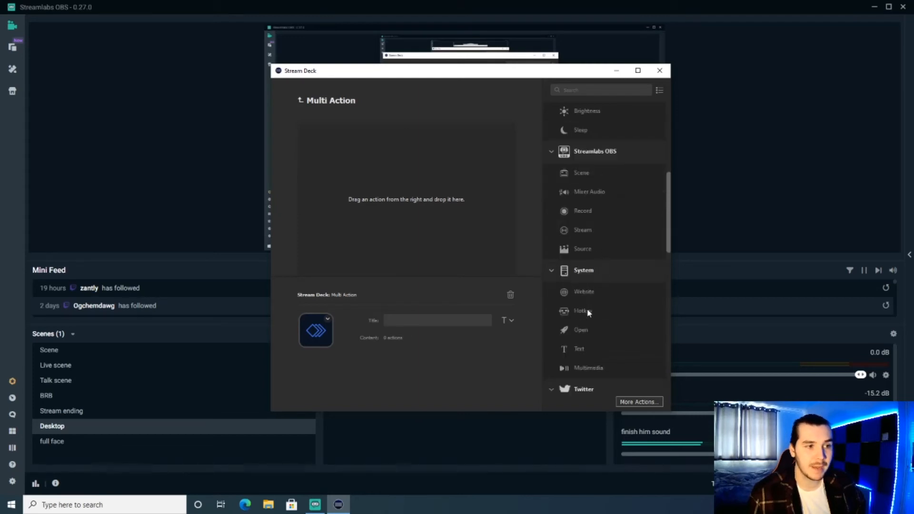
{"action": "left_click_drag", "start_coordinate": [589, 313], "coordinate": [355, 136]}
{"action": "left_click_drag", "start_coordinate": [578, 309], "coordinate": [394, 196]}
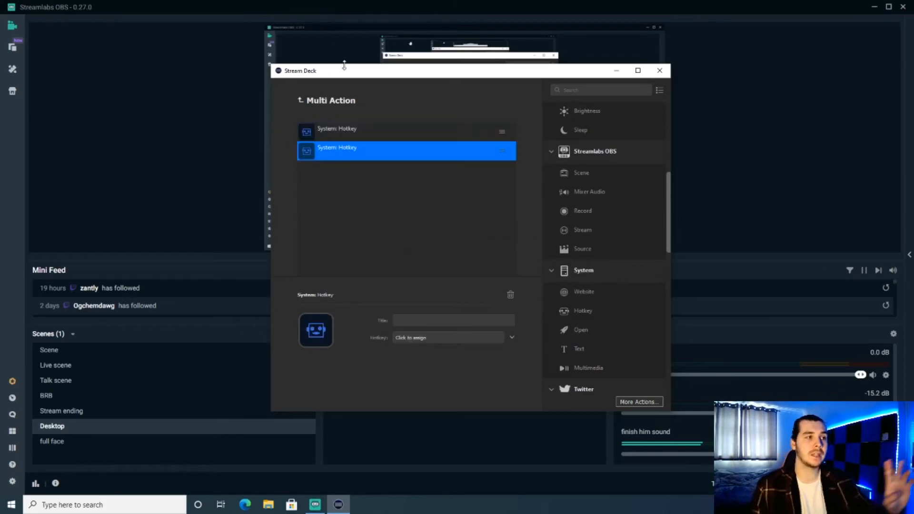
Assign Ctrl+Alt+] to both Hotkey actions in the Multi Action and minimize the Stream Deck window.
{"action": "left_click", "coordinate": [372, 127]}
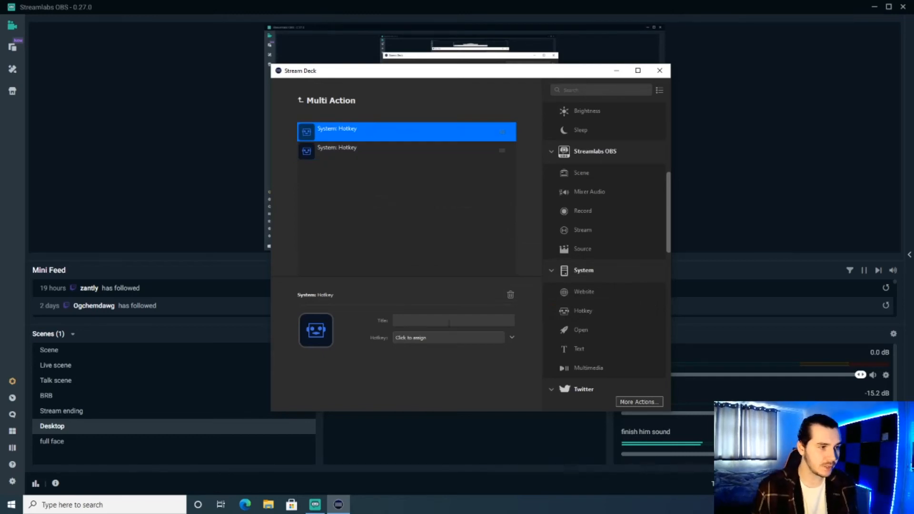
{"action": "left_click", "coordinate": [440, 339]}
{"action": "key", "text": "ctrl+alt+bracketright"}
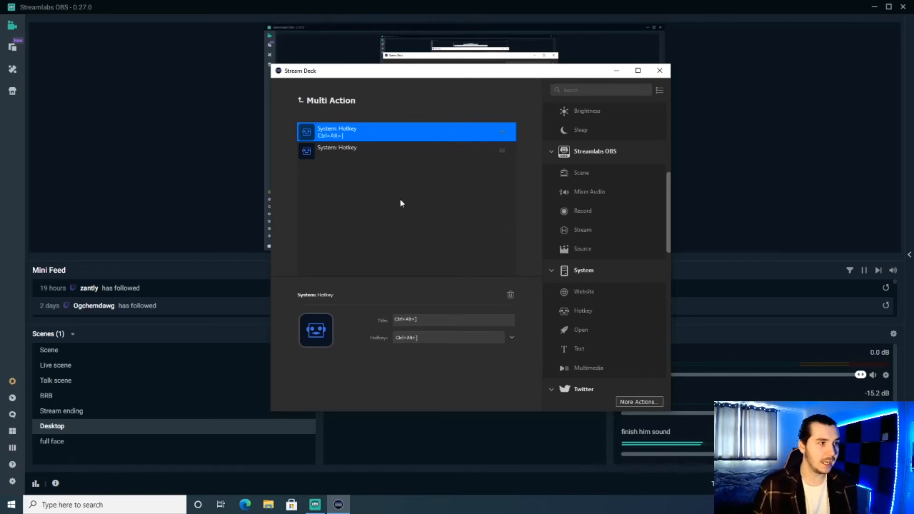
{"action": "left_click", "coordinate": [340, 152]}
{"action": "left_click", "coordinate": [421, 339]}
{"action": "key", "text": "ctrl+alt+bracketright"}
{"action": "left_click", "coordinate": [405, 223]}
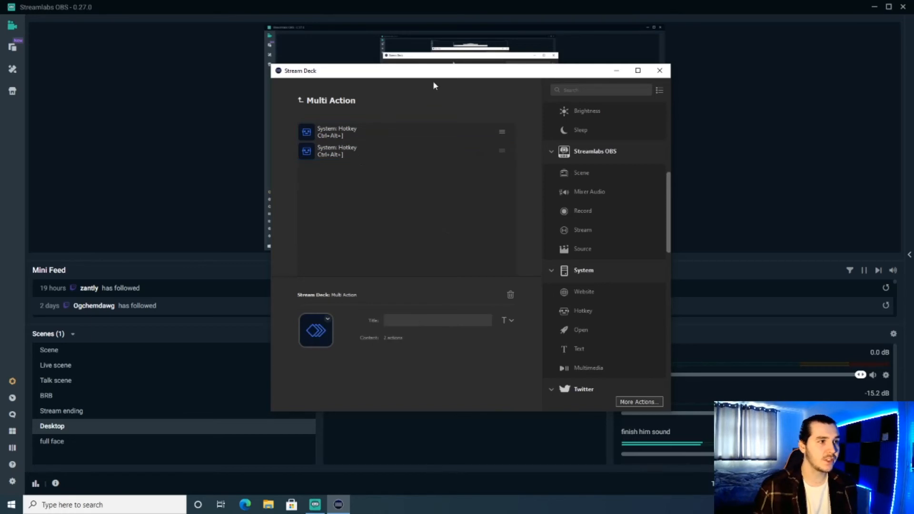
{"action": "left_click_drag", "start_coordinate": [442, 72], "coordinate": [455, 81]}
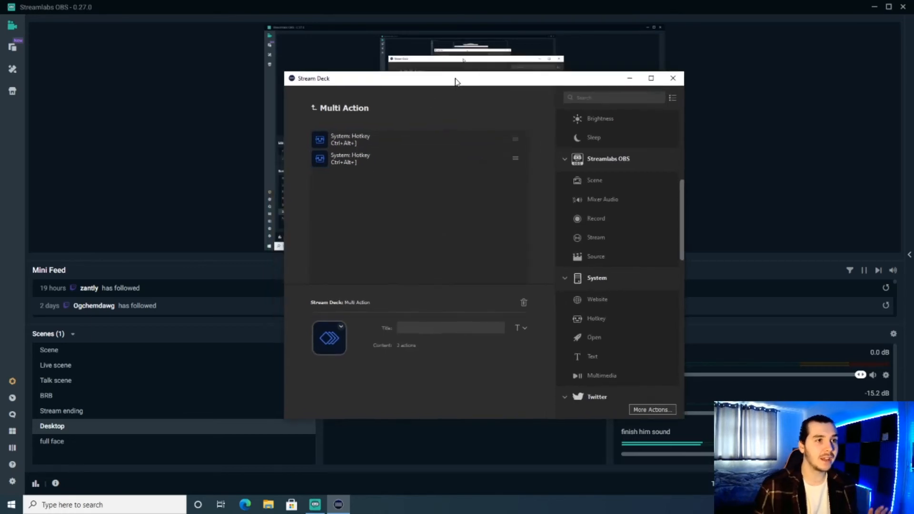
{"action": "left_click", "coordinate": [635, 77]}
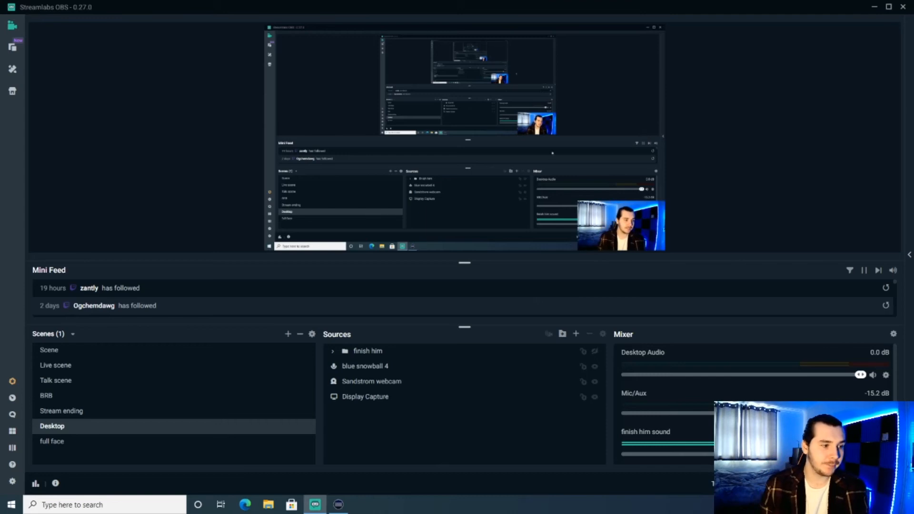
Return to Stream Deck, insert a 1500 ms Delay between the two Hotkey actions, and close the window.
{"action": "left_click", "coordinate": [338, 504]}
{"action": "scroll", "coordinate": [627, 195], "scroll_direction": "up", "scroll_amount": 3}
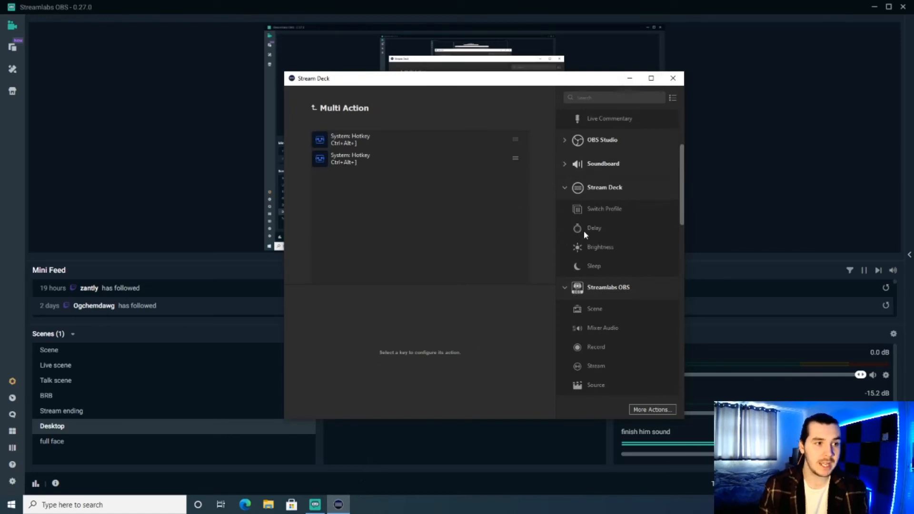
{"action": "left_click_drag", "start_coordinate": [604, 226], "coordinate": [392, 153]}
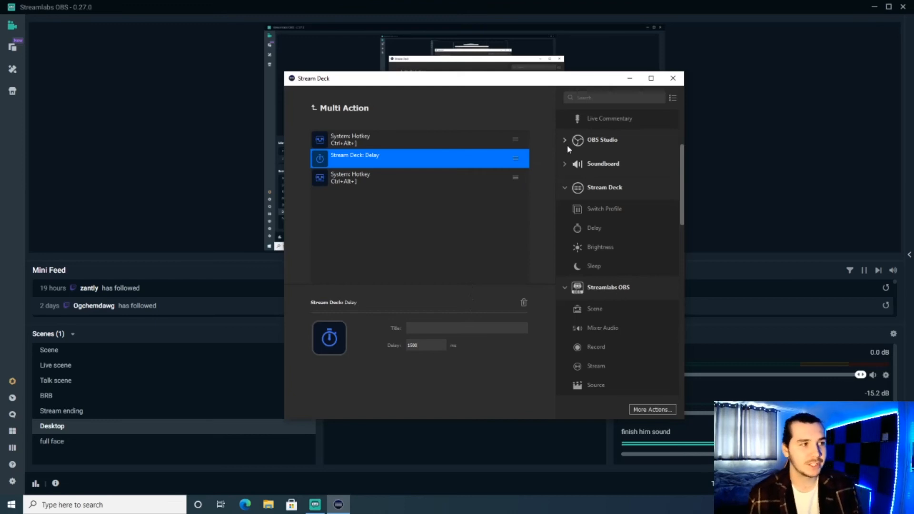
{"action": "left_click", "coordinate": [669, 80]}
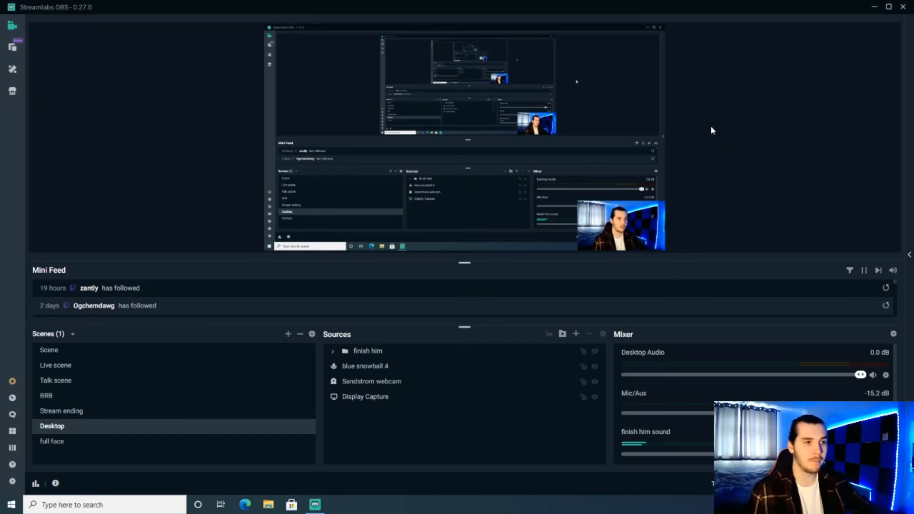
{"action": "left_click", "coordinate": [90, 367]}
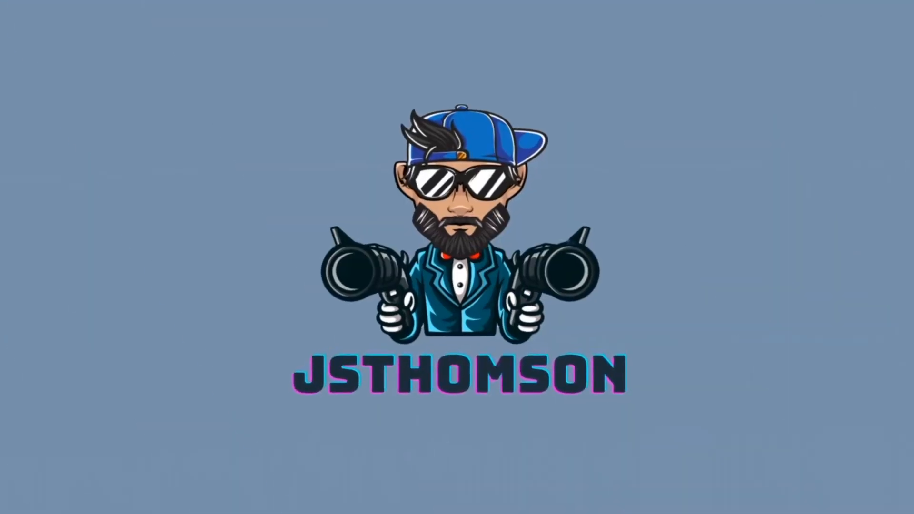